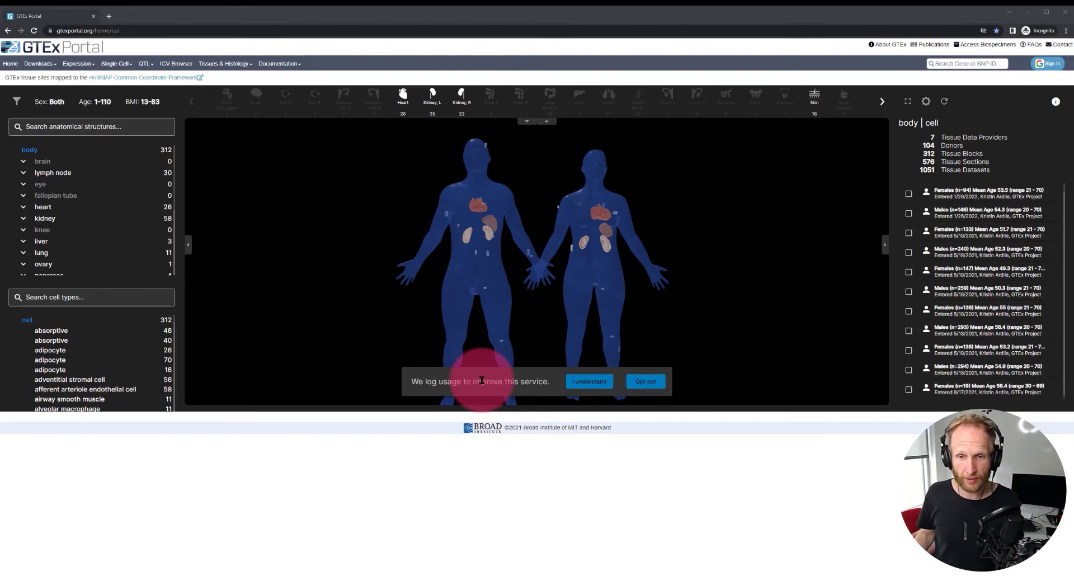
Step: Dismiss the usage-logging banner and switch the body viewer to light mode
click(588, 382)
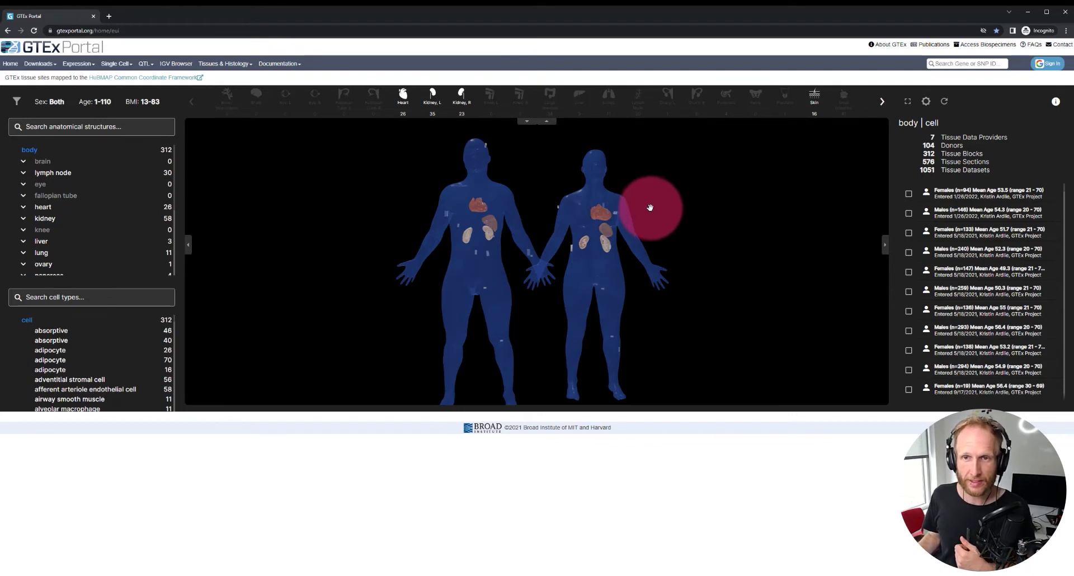
click(924, 102)
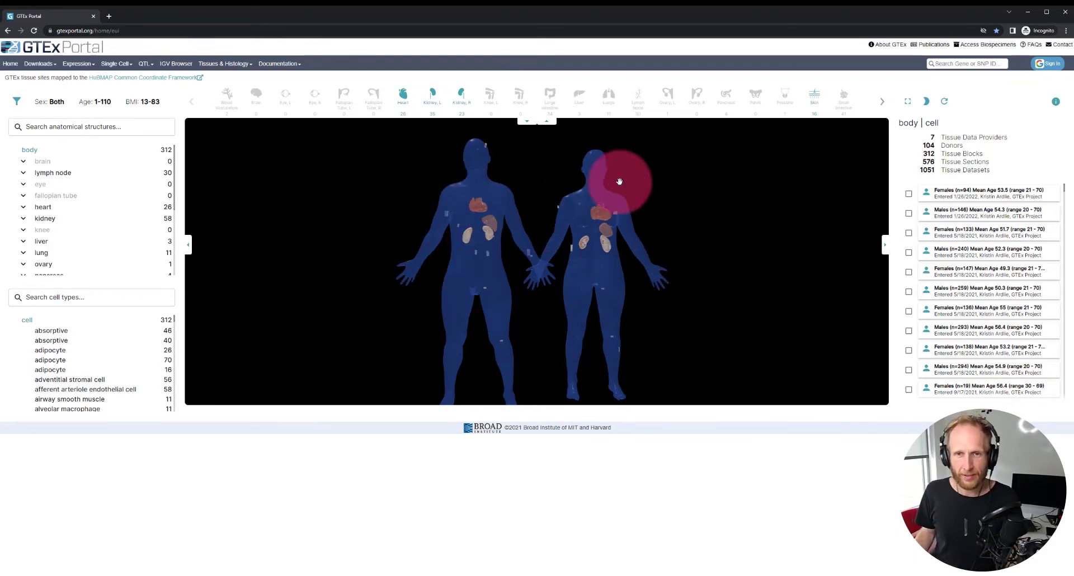
Step: Rotate, zoom and pan the scene to view both bodies' organs from a turned angle
drag(685, 194, 680, 242)
scroll(680, 242, up, 2)
scroll(680, 241, up, 3)
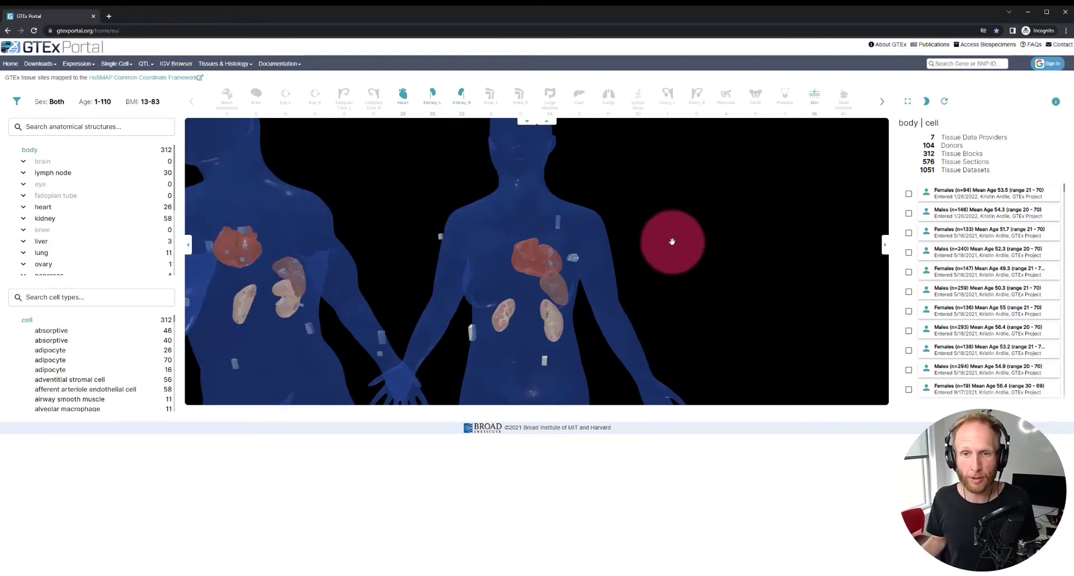
scroll(674, 240, down, 5)
drag(661, 258, 755, 255)
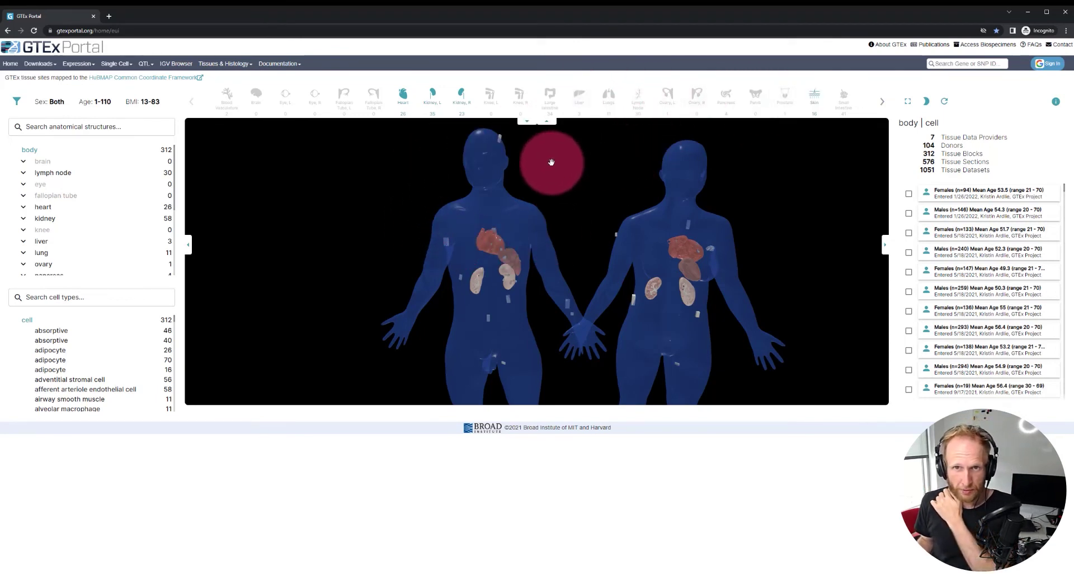
Step: Show the large intestine, small intestine and thymus in both bodies
click(551, 99)
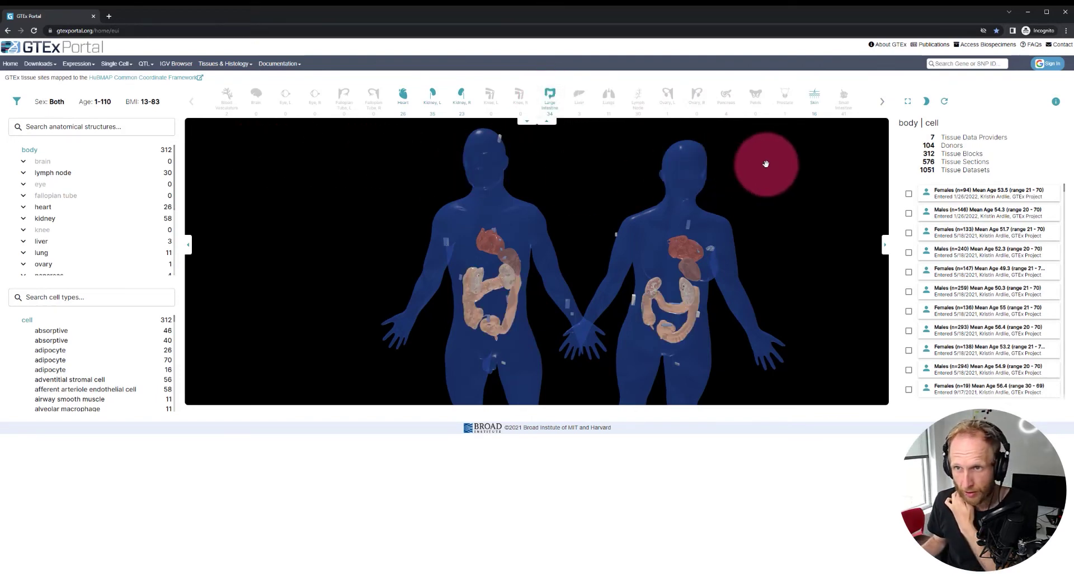
click(849, 110)
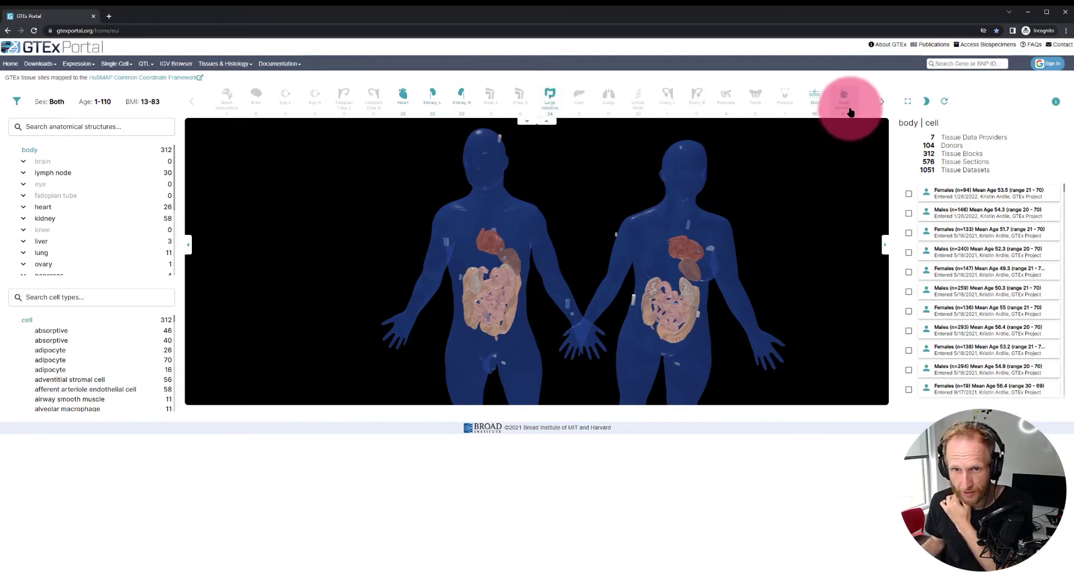
click(879, 123)
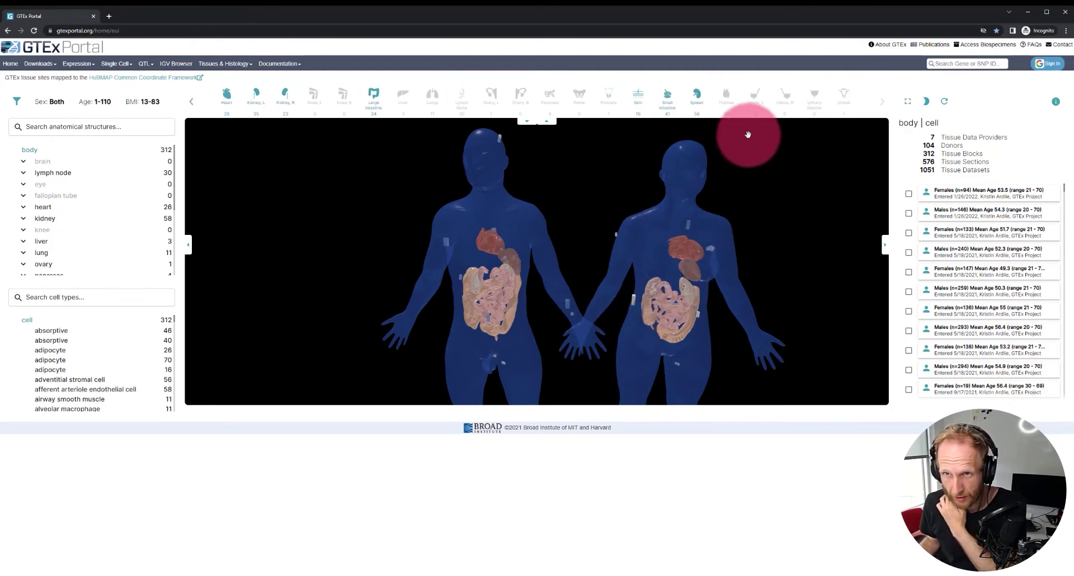
click(727, 95)
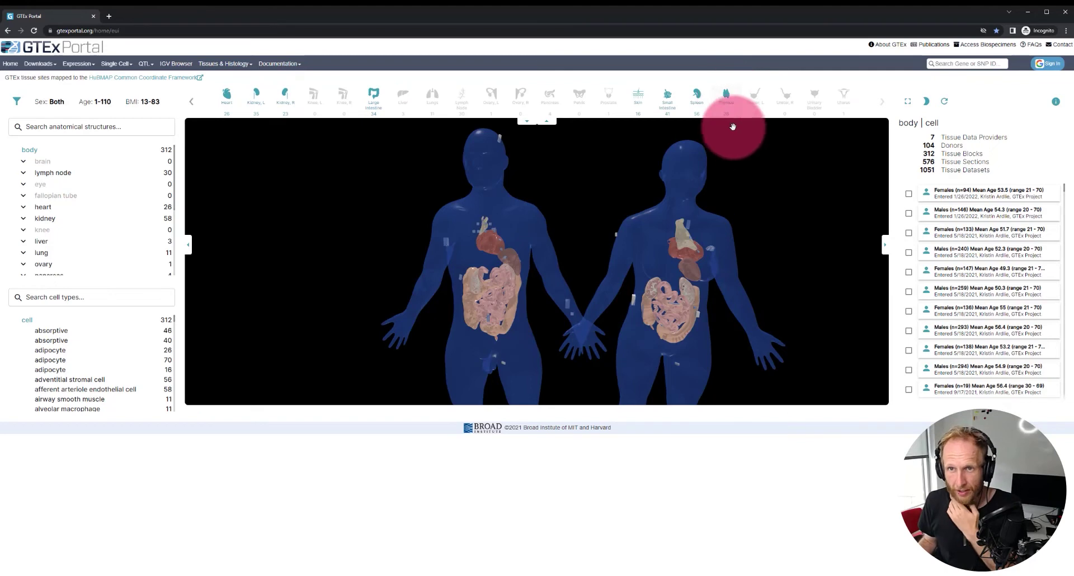
click(737, 153)
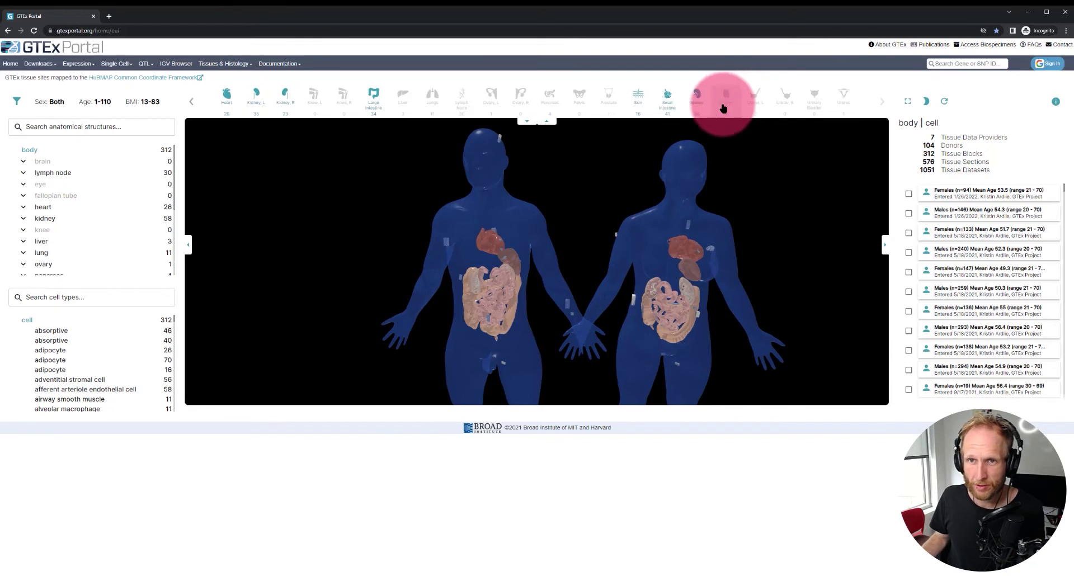
Step: Hide the small and large intestines and both kidneys, leaving only the heart
click(666, 109)
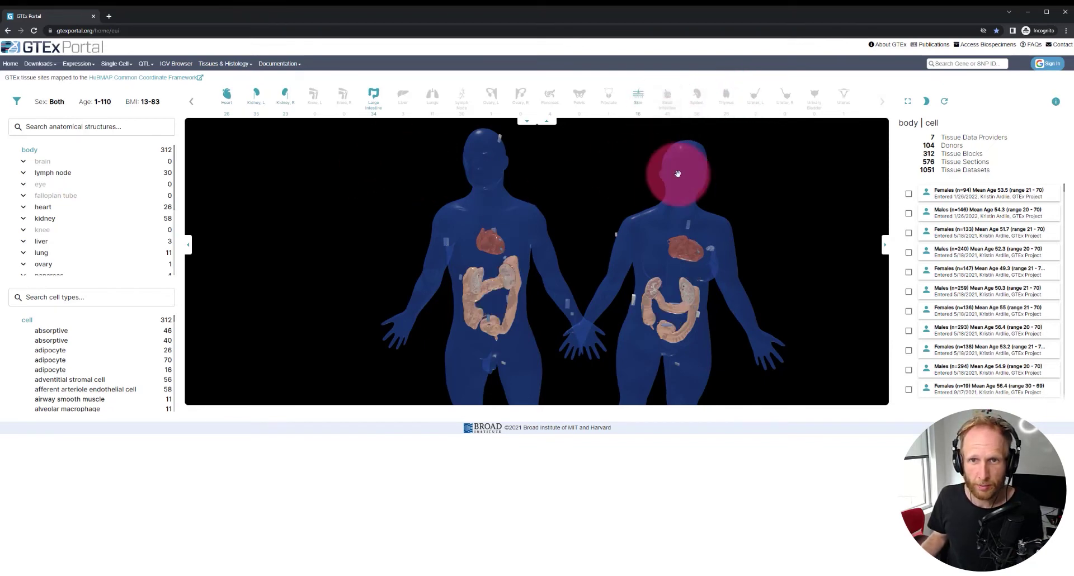
click(373, 96)
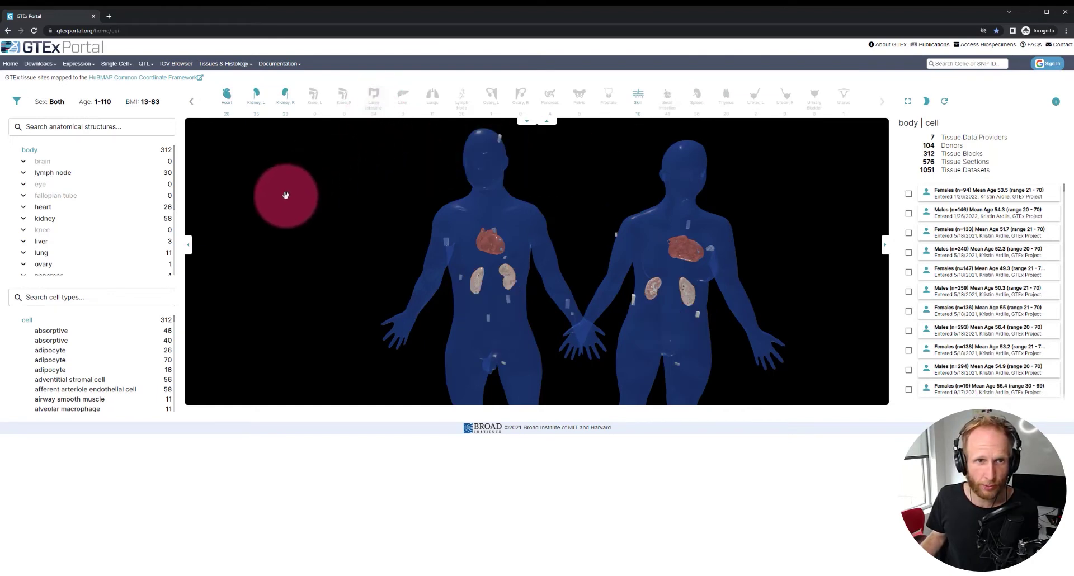
click(261, 104)
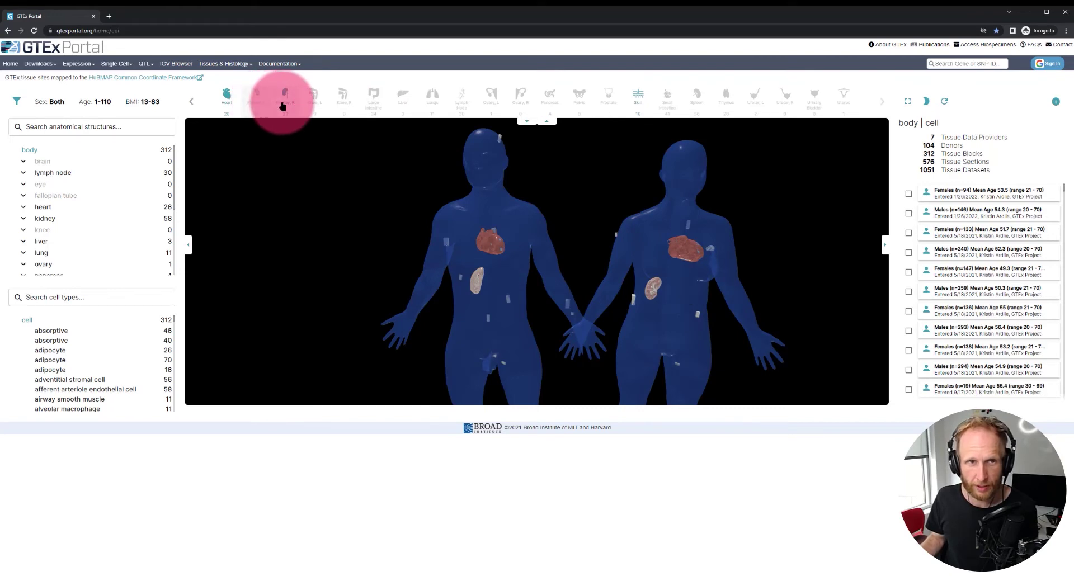
click(282, 106)
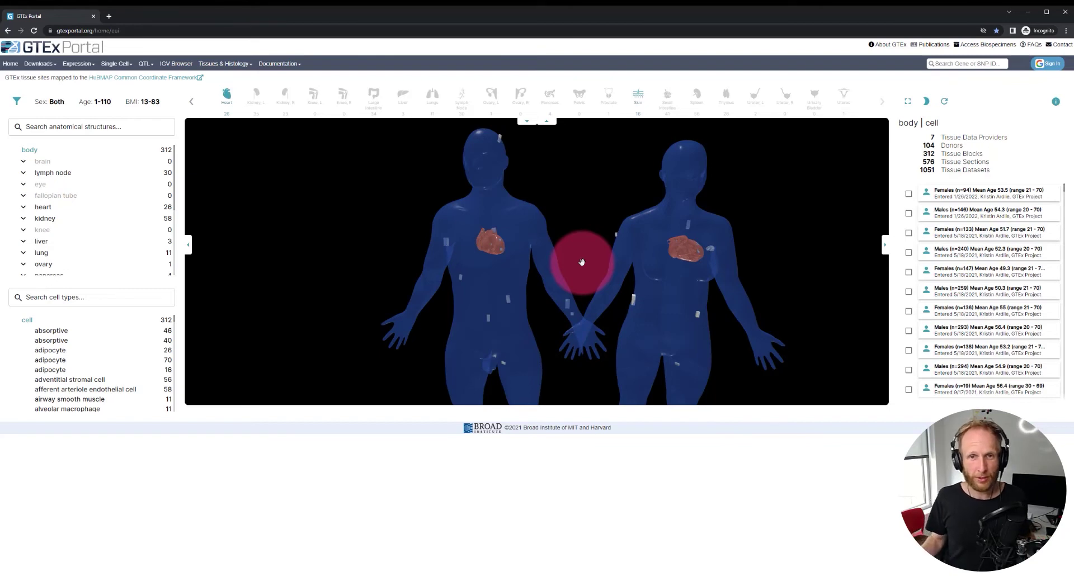
Step: Filter donors to Male only, review the age and BMI ranges, and apply the filters
click(19, 103)
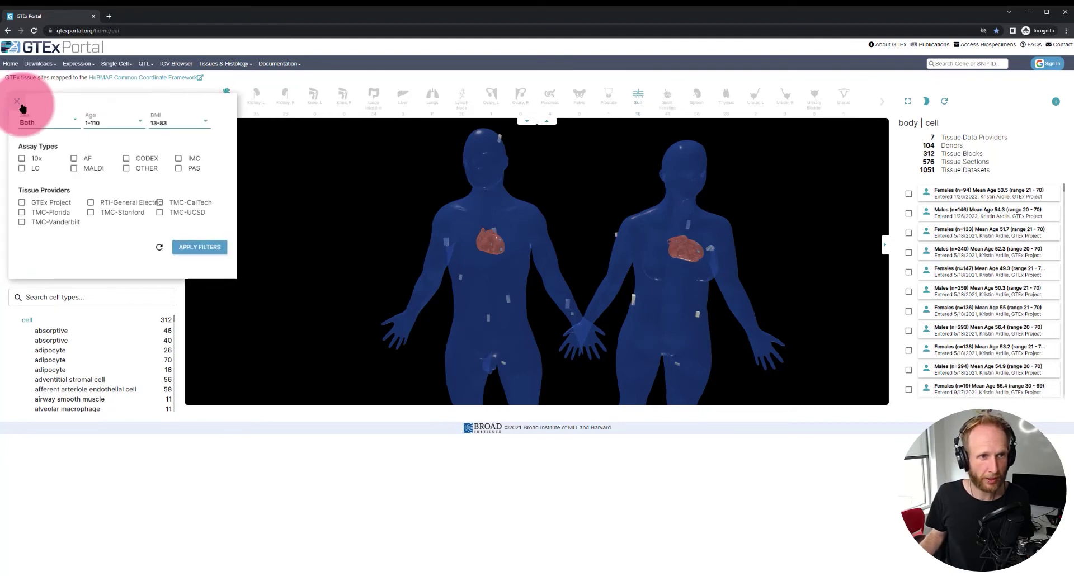
click(59, 119)
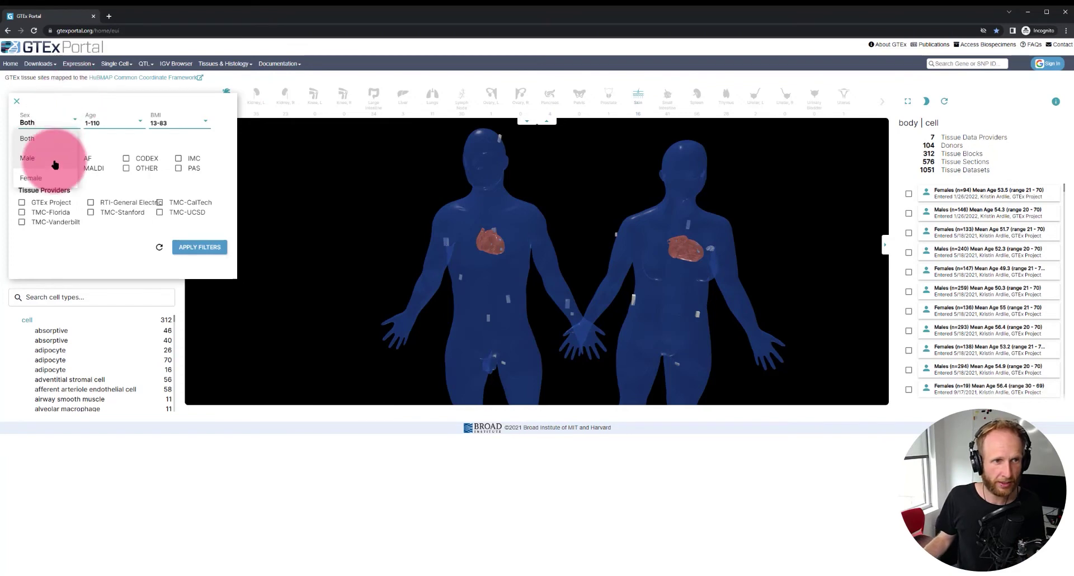
click(52, 160)
click(132, 128)
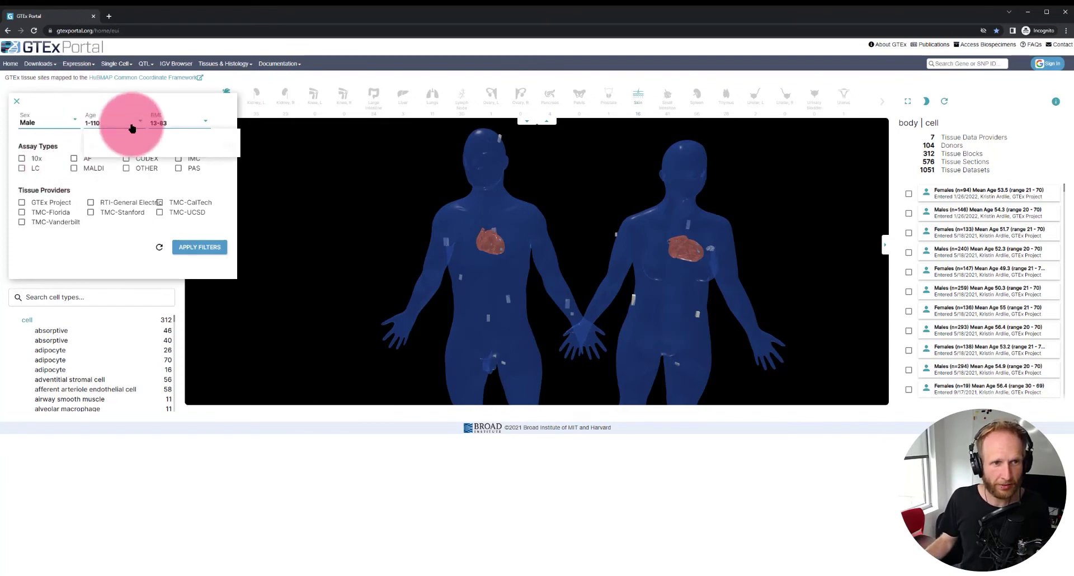
click(192, 119)
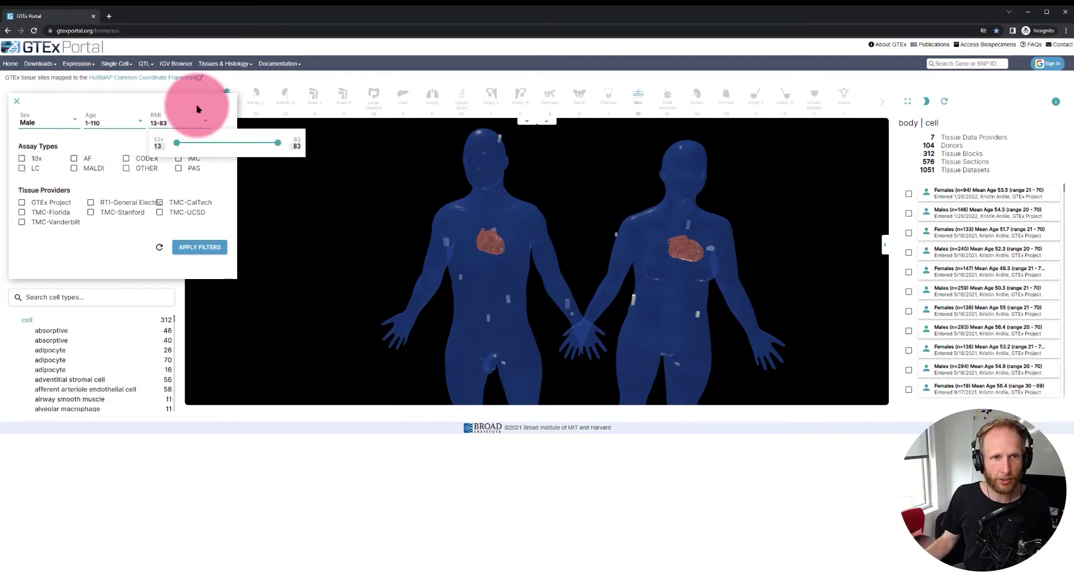
click(197, 108)
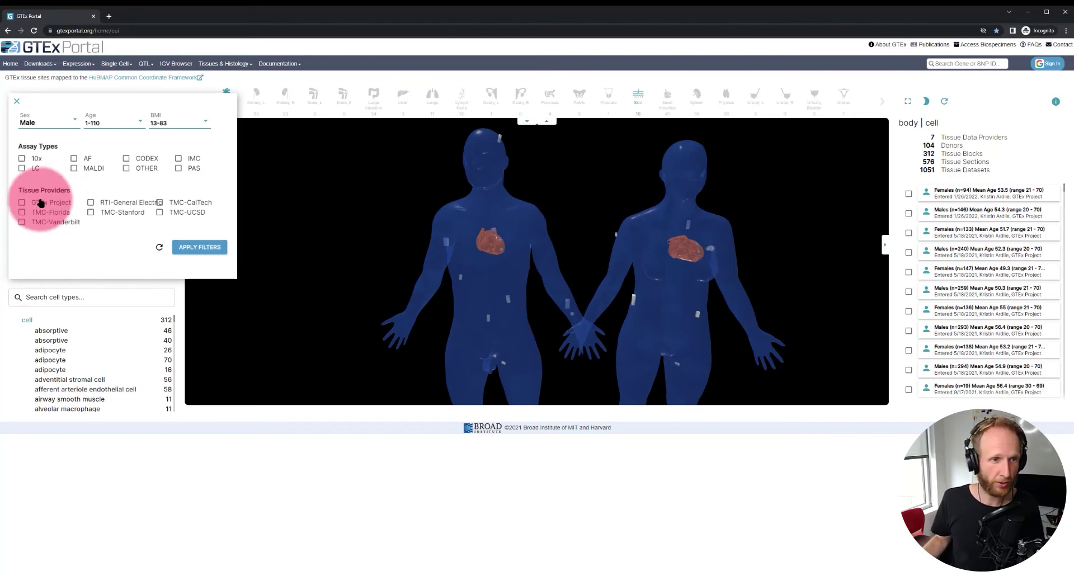
click(192, 250)
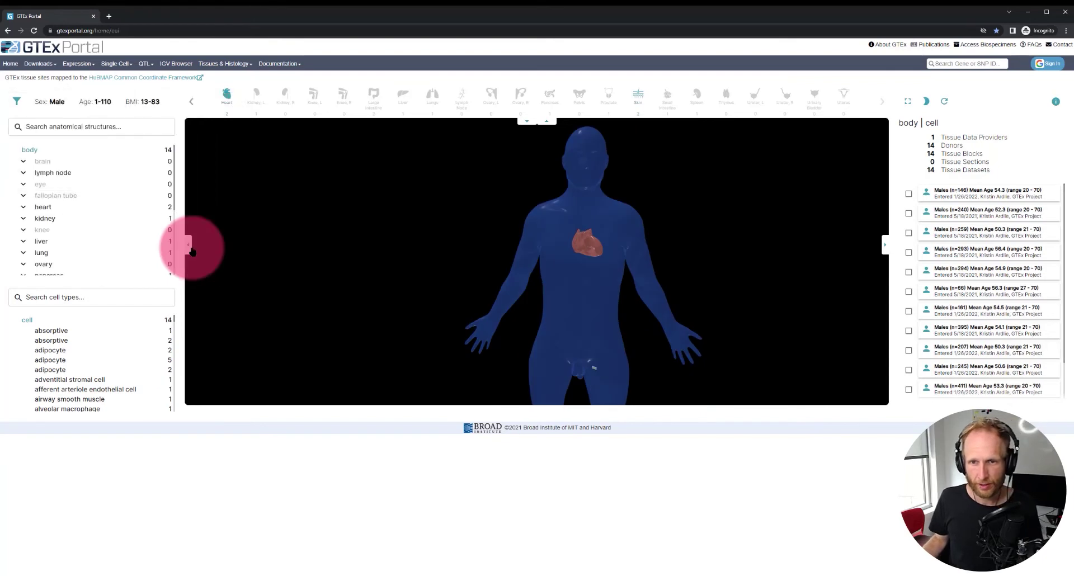
Step: Zoom and pan the male body to get close on the heart and its tissue blocks
scroll(595, 241, up, 10)
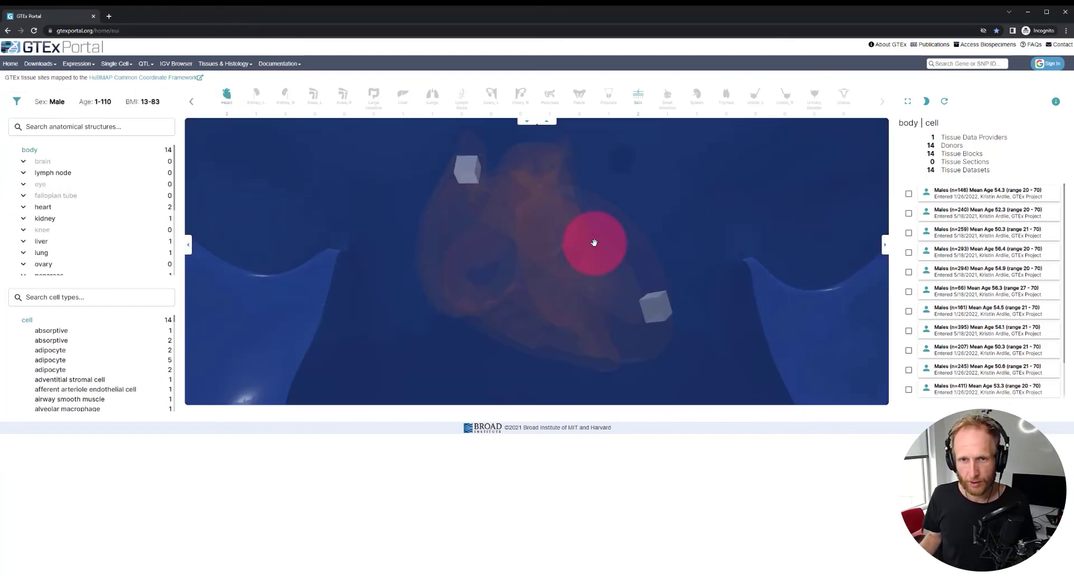
scroll(594, 242, down, 6)
scroll(594, 242, down, 5)
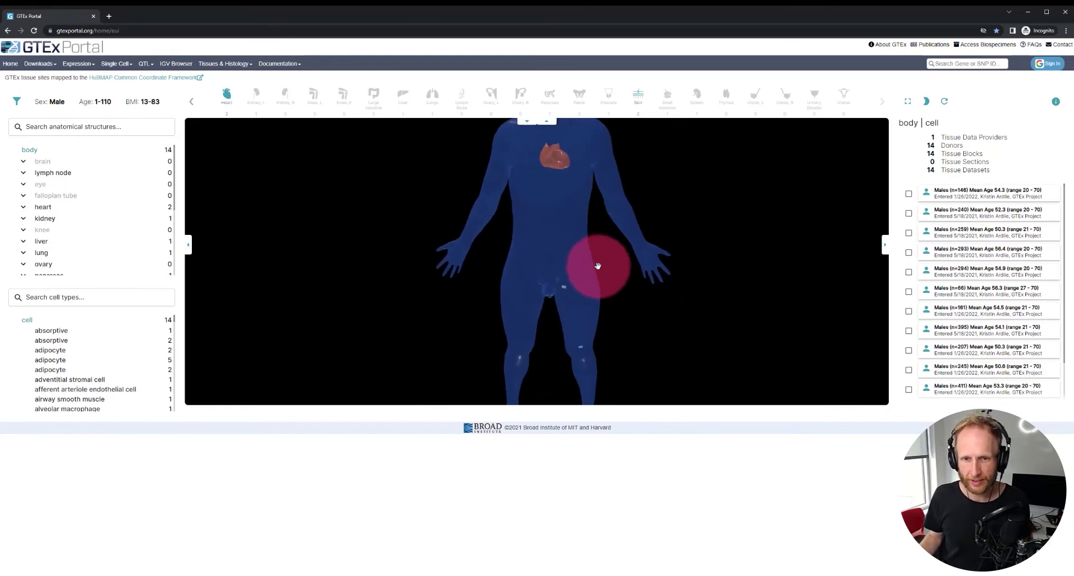
drag(589, 242, 596, 220)
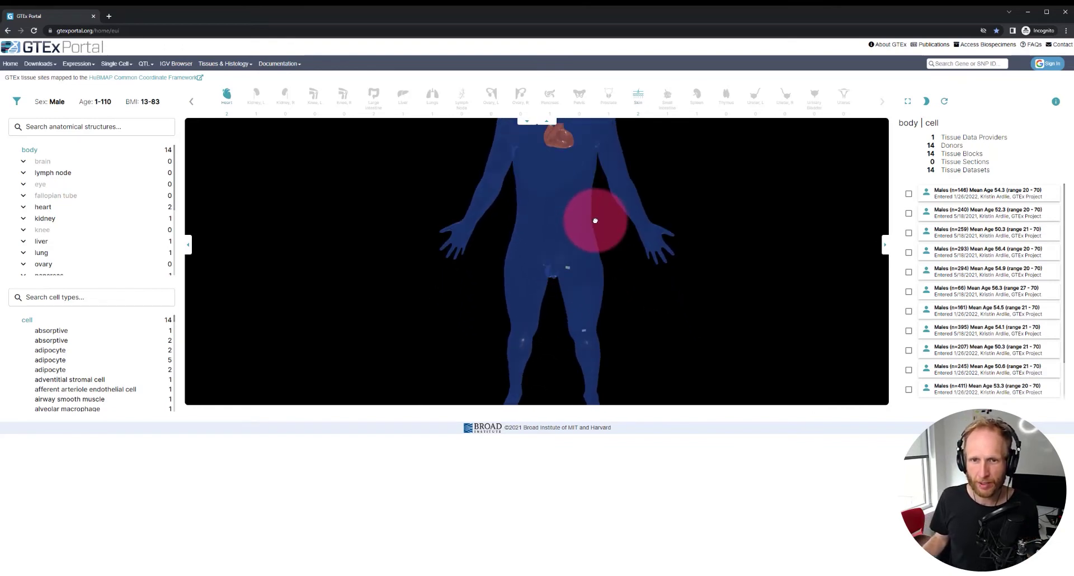
scroll(582, 297, up, 3)
drag(578, 308, 576, 245)
scroll(577, 246, up, 3)
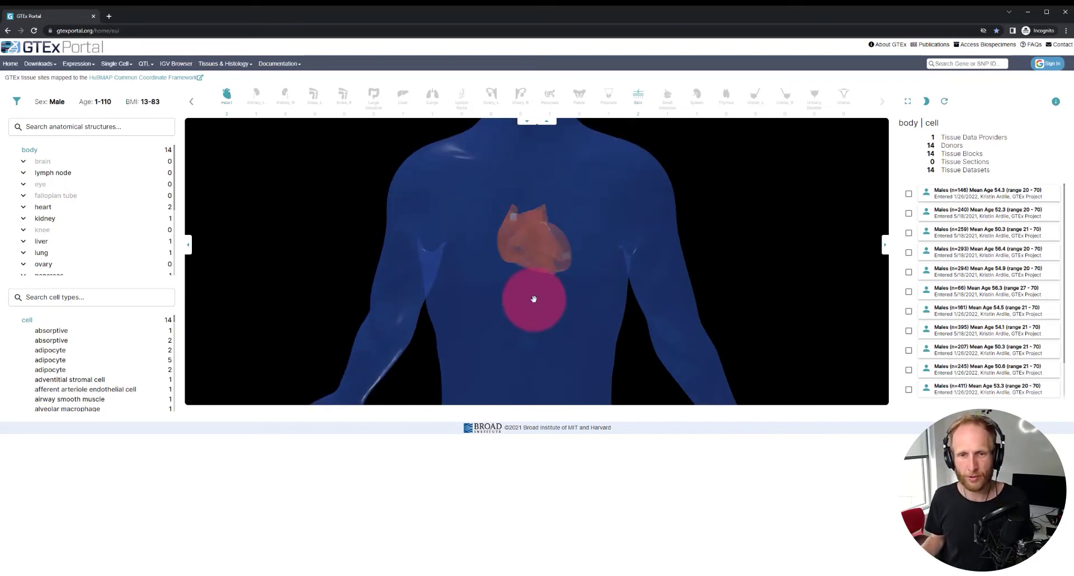
drag(549, 290, 570, 175)
drag(566, 230, 527, 180)
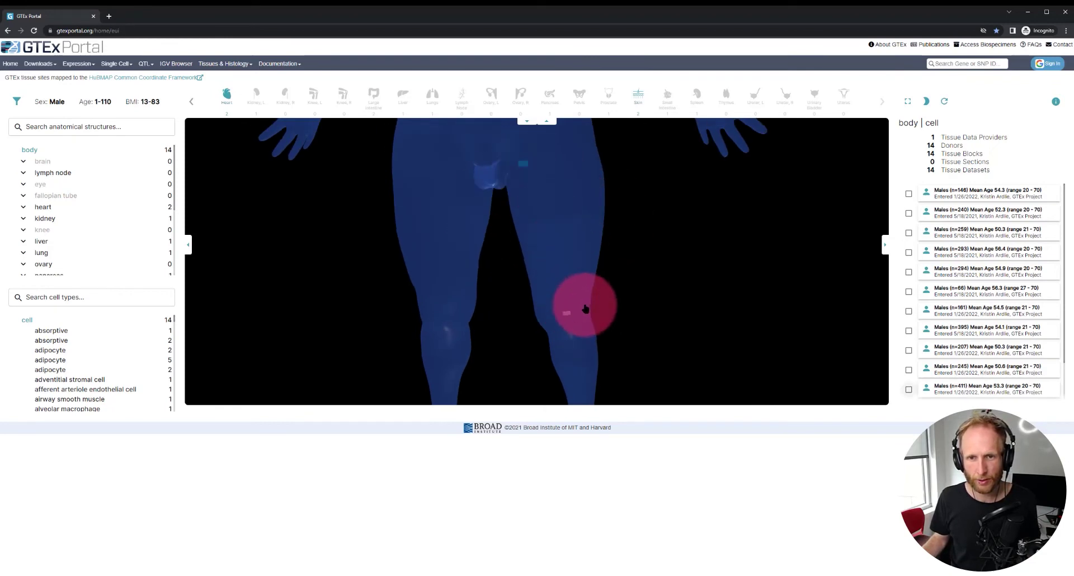
drag(583, 233, 573, 315)
drag(533, 206, 554, 317)
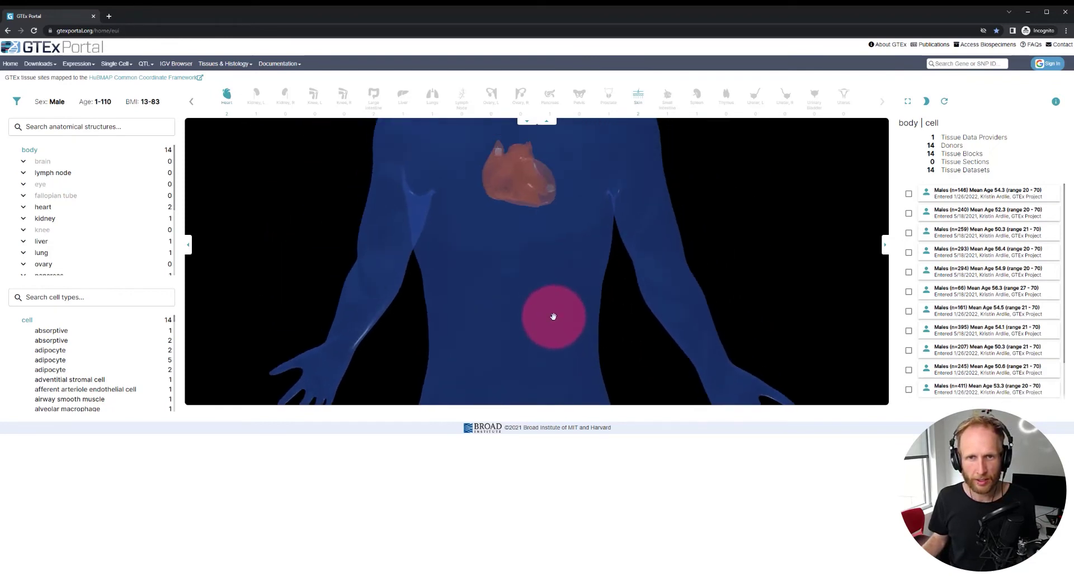
scroll(554, 317, up, 5)
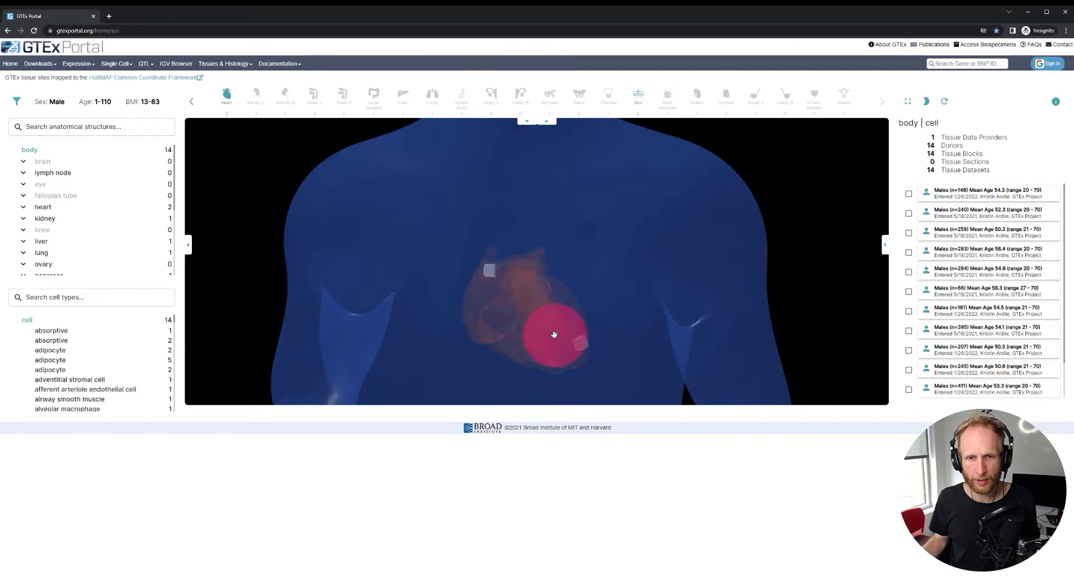
scroll(555, 335, up, 5)
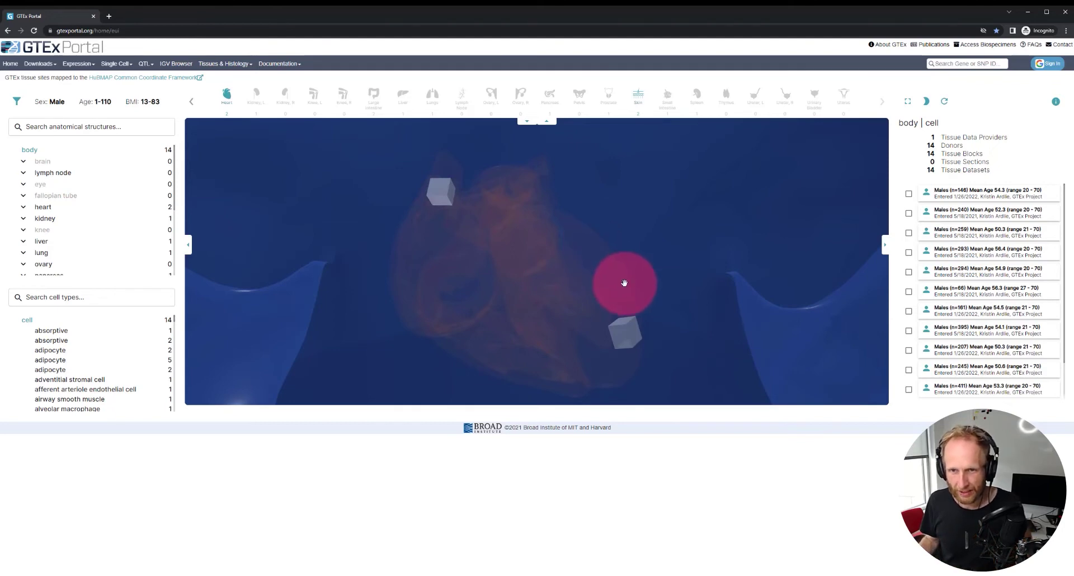
Step: Open the Heart - Atrial Appendage page for a Males (n=293) heart block in a new tab
click(630, 345)
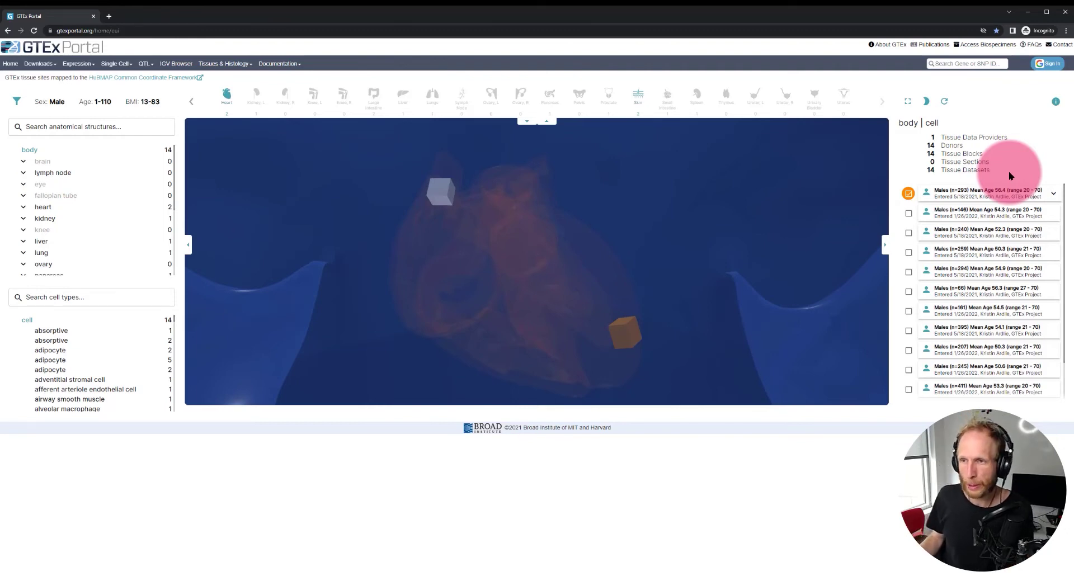
click(1054, 194)
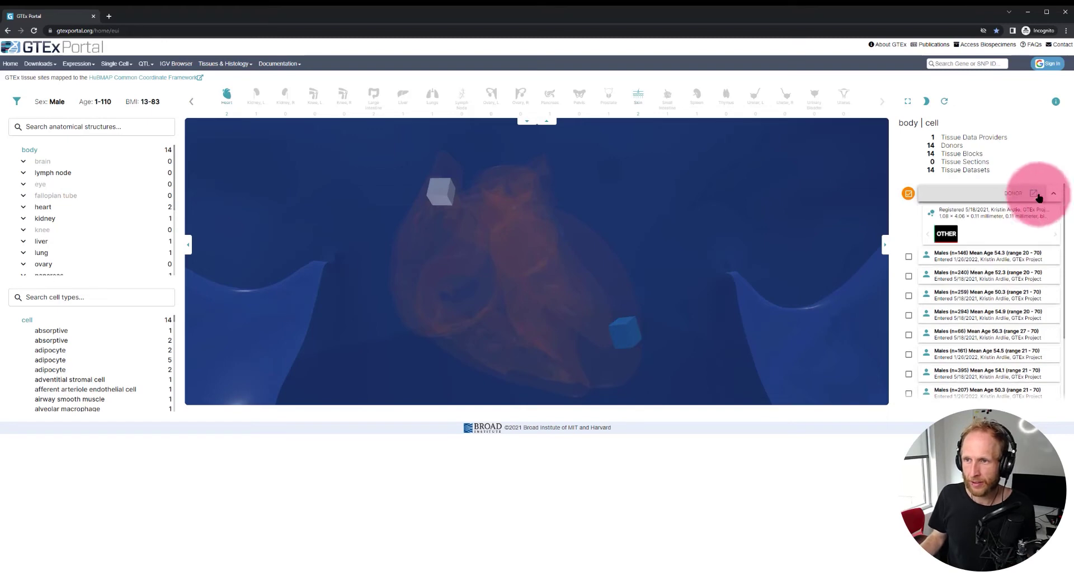
click(1032, 194)
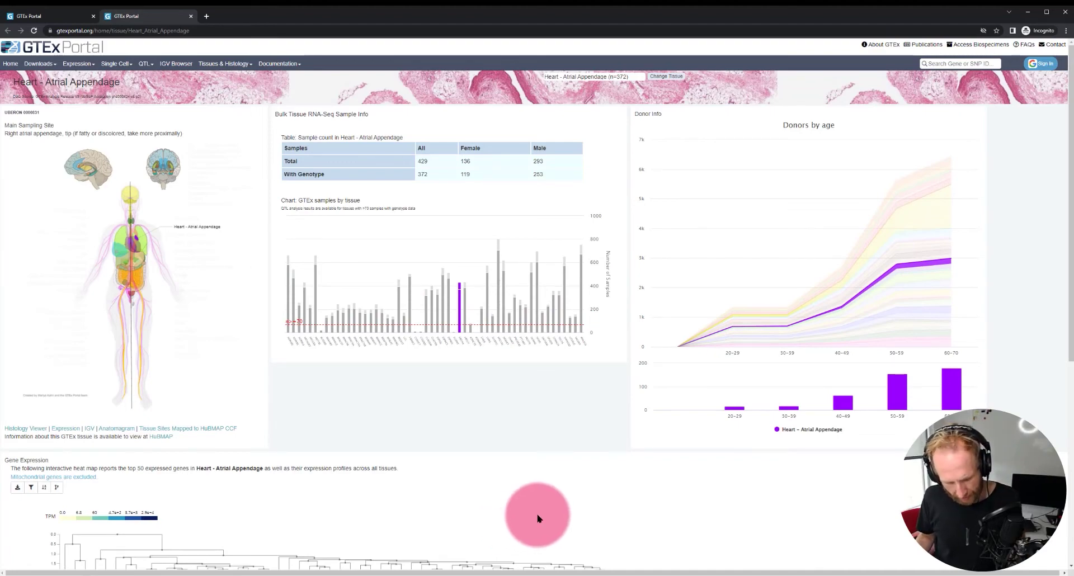
Step: Scroll through the Atrial Appendage heat map and charts, then go back to the 3D viewer tab
scroll(537, 519, down, 6)
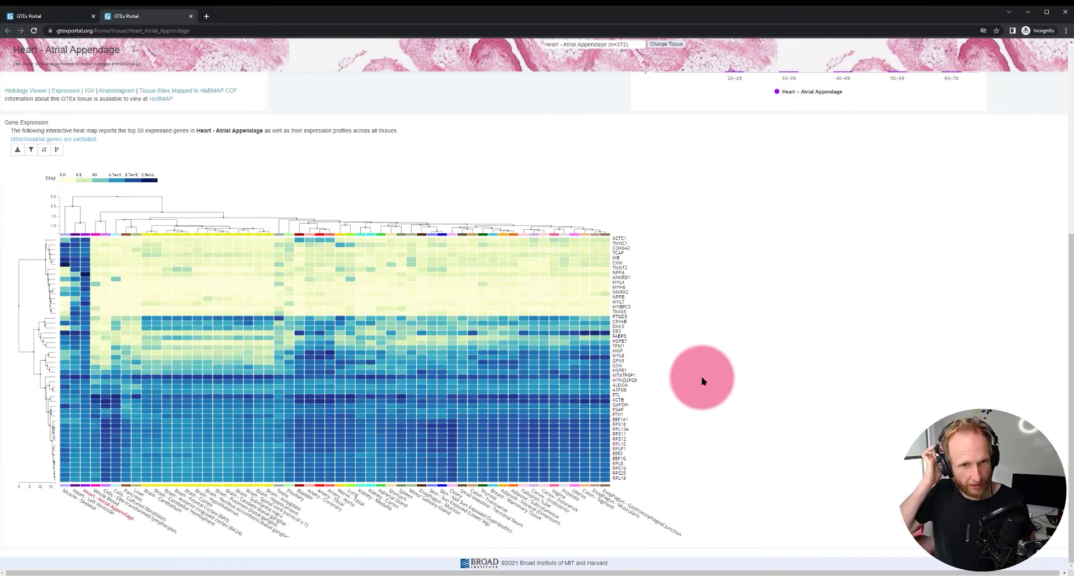
scroll(703, 381, up, 6)
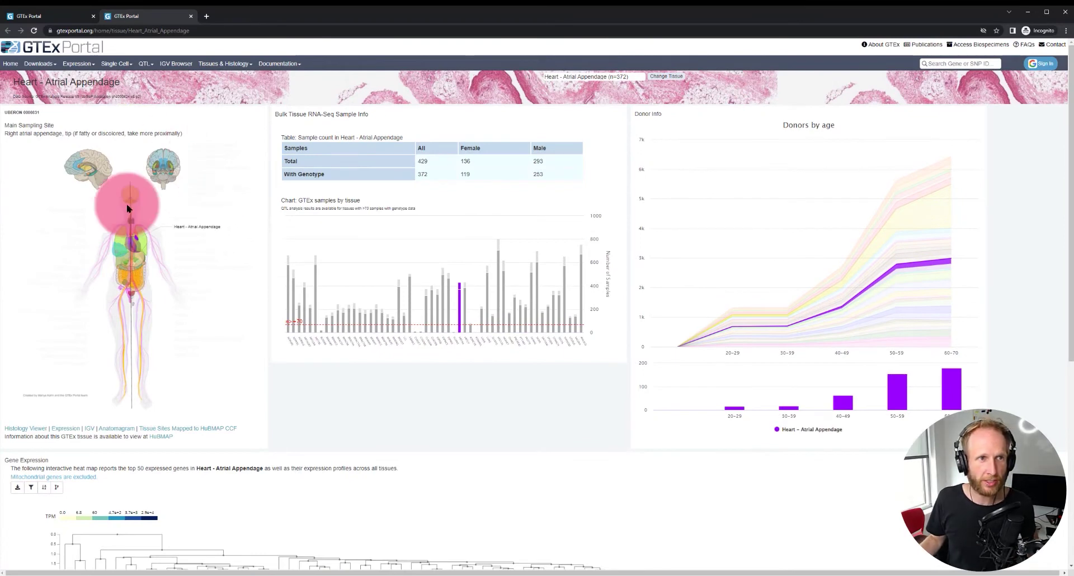
click(62, 16)
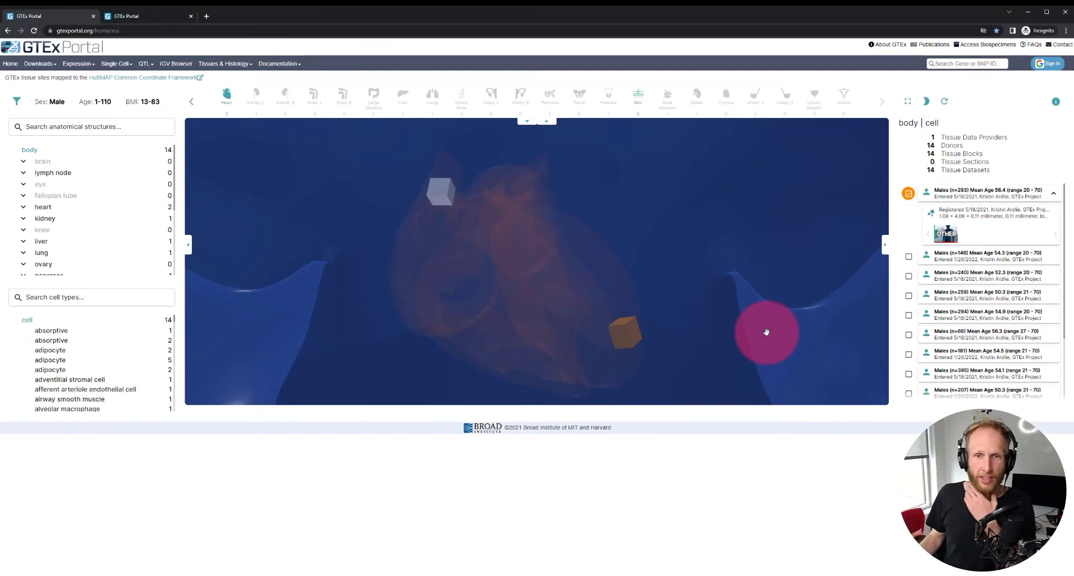
Step: Reapply the filters to include 7 tissue providers, giving 52 donors and 177 blocks
click(16, 101)
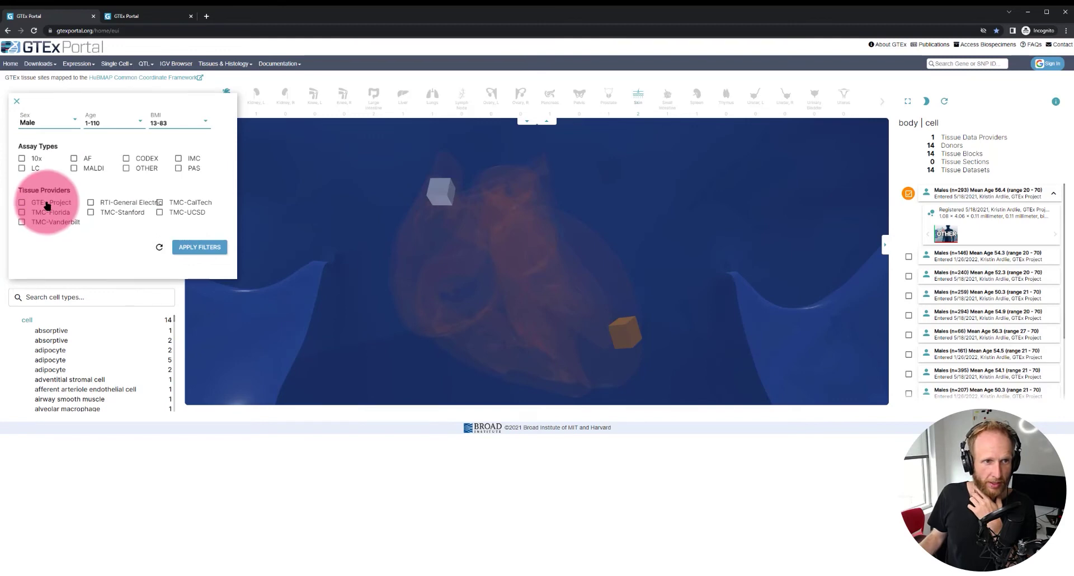
click(205, 247)
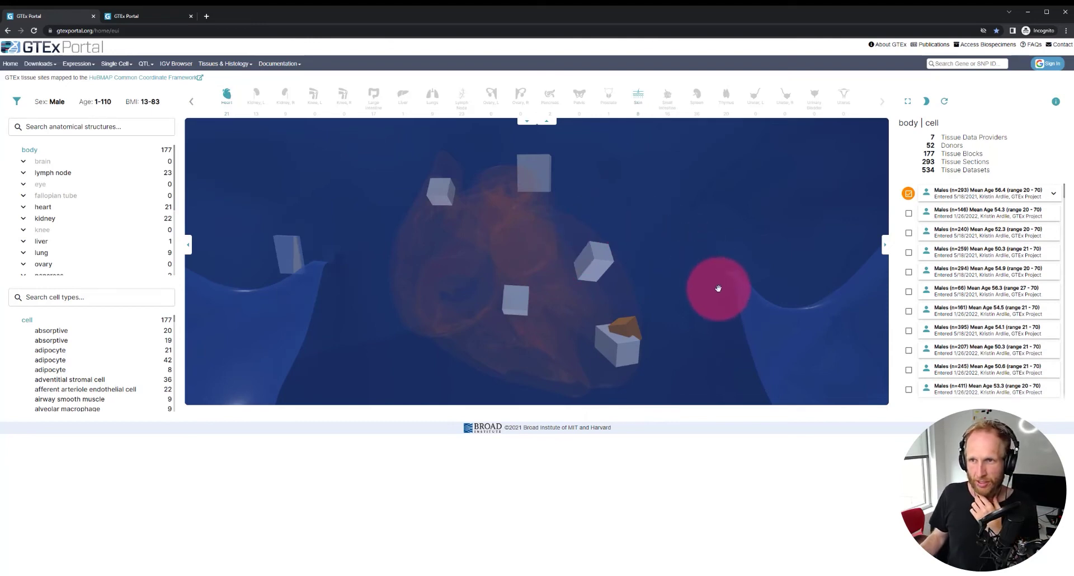
Step: Rotate and zoom in on the two overlapping heart blocks, highlighting the rear one
drag(712, 351, 593, 219)
scroll(585, 199, up, 5)
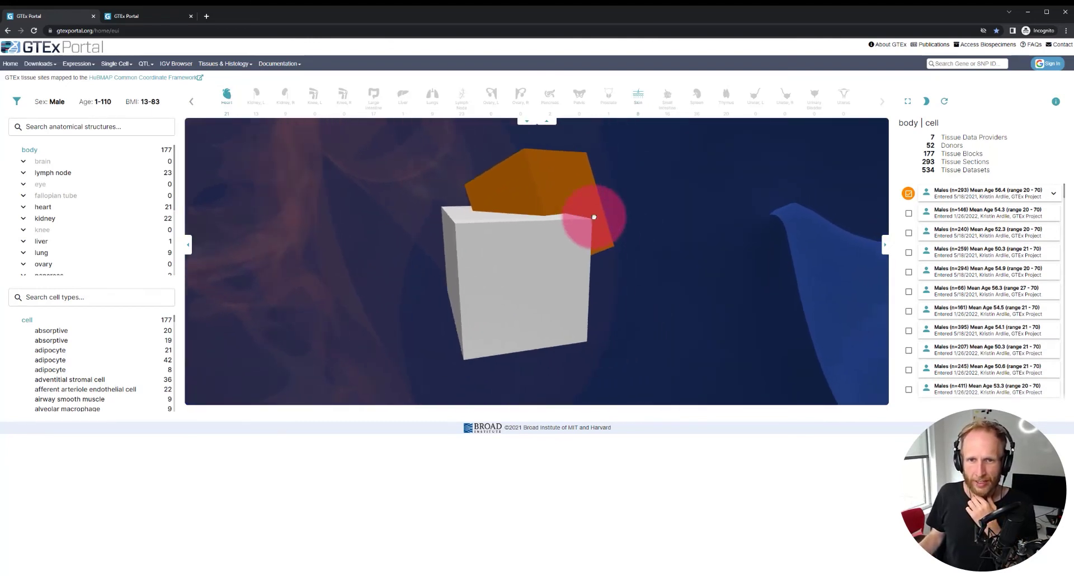
scroll(600, 192, up, 2)
click(601, 191)
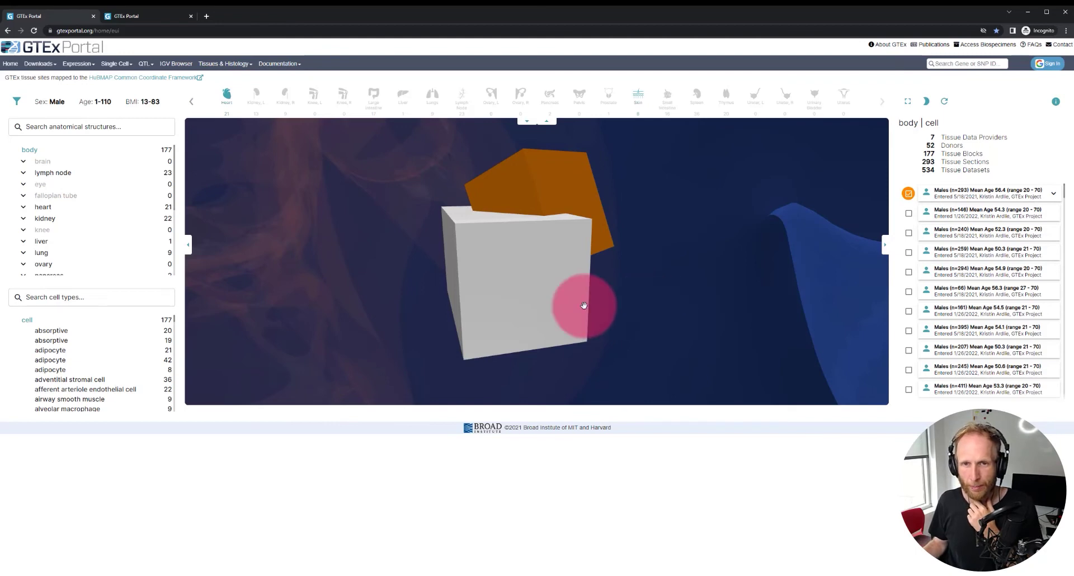
Step: Select the front cube and expand the Male, Age 53, BMI 26.4 donor's details
click(525, 276)
click(542, 283)
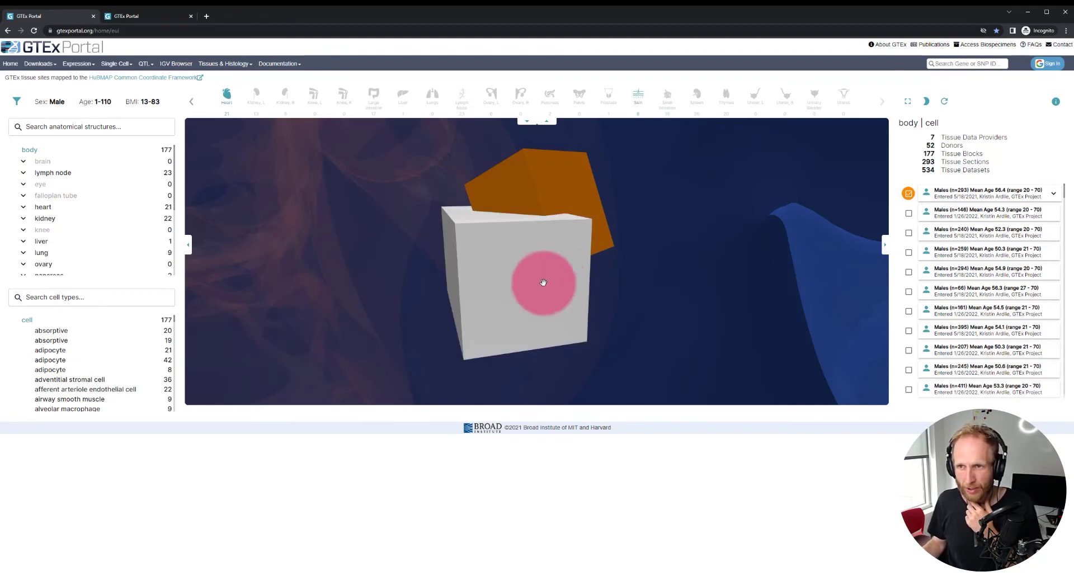
click(500, 272)
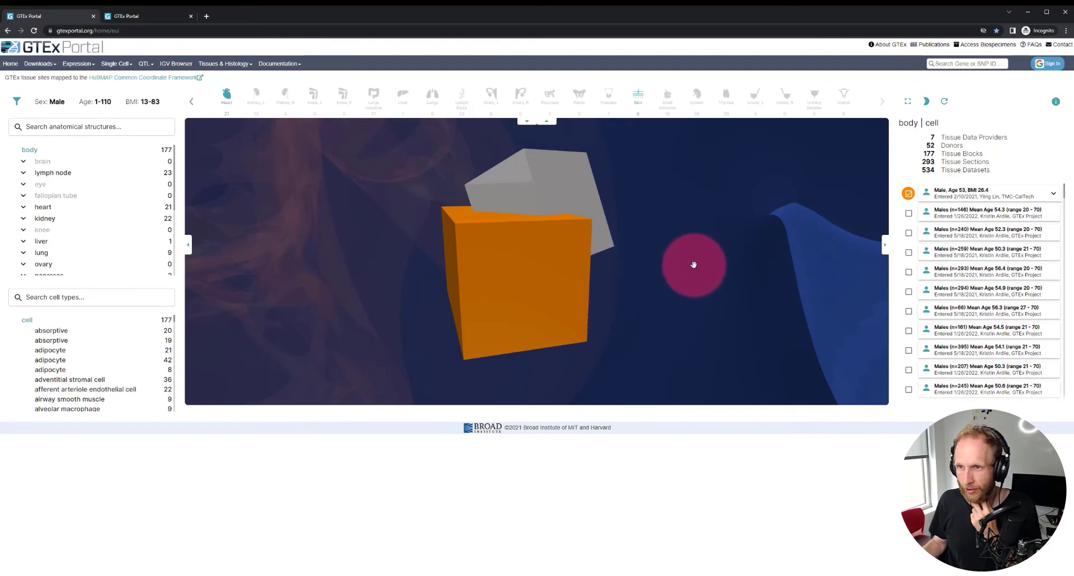
click(1053, 193)
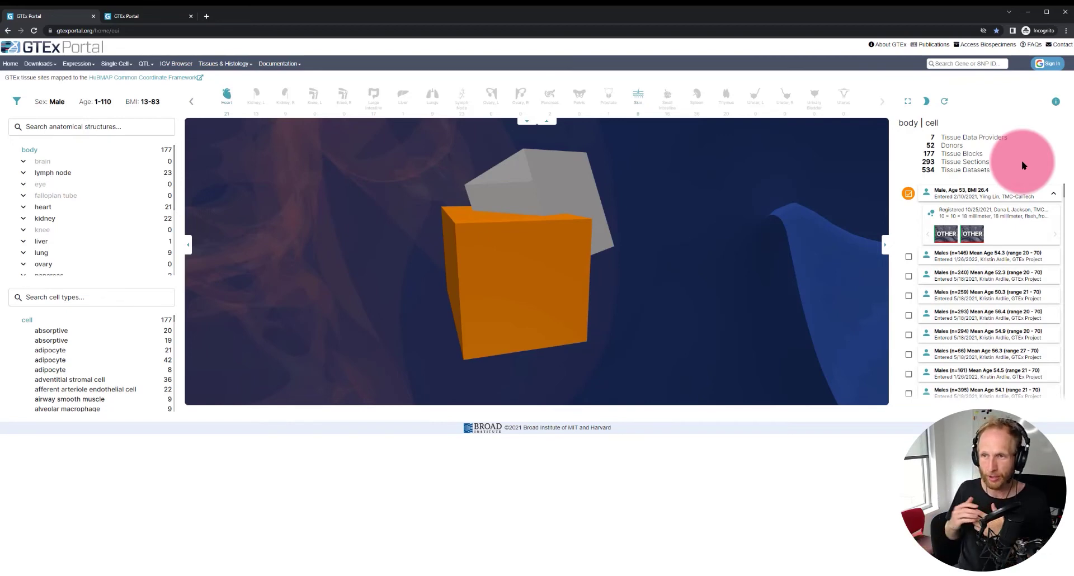
mouse_move(1021, 197)
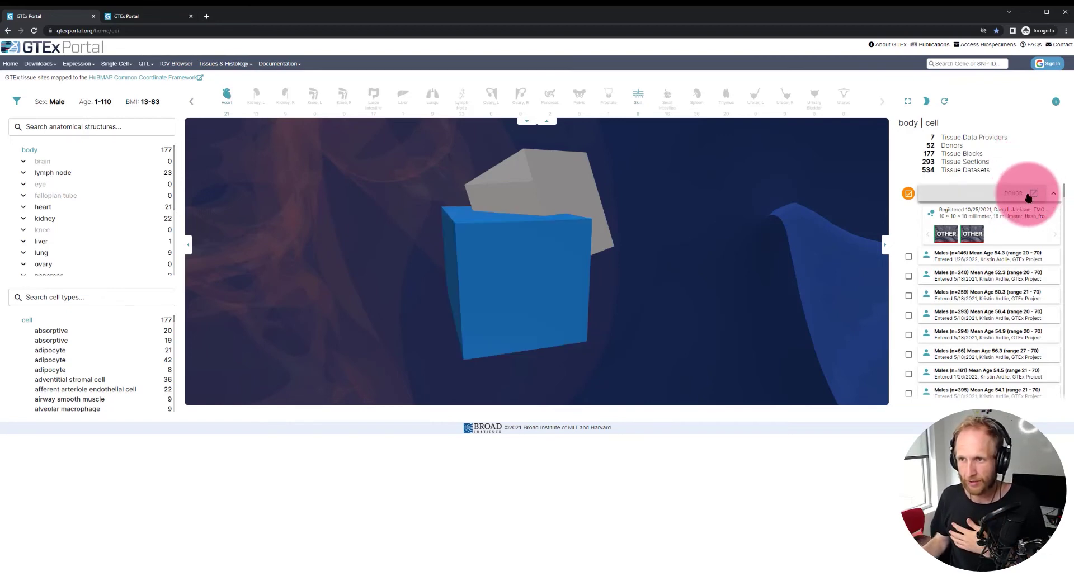
Step: View the donor's and tissue block's HuBMAP pages, closing each one afterwards
click(1021, 196)
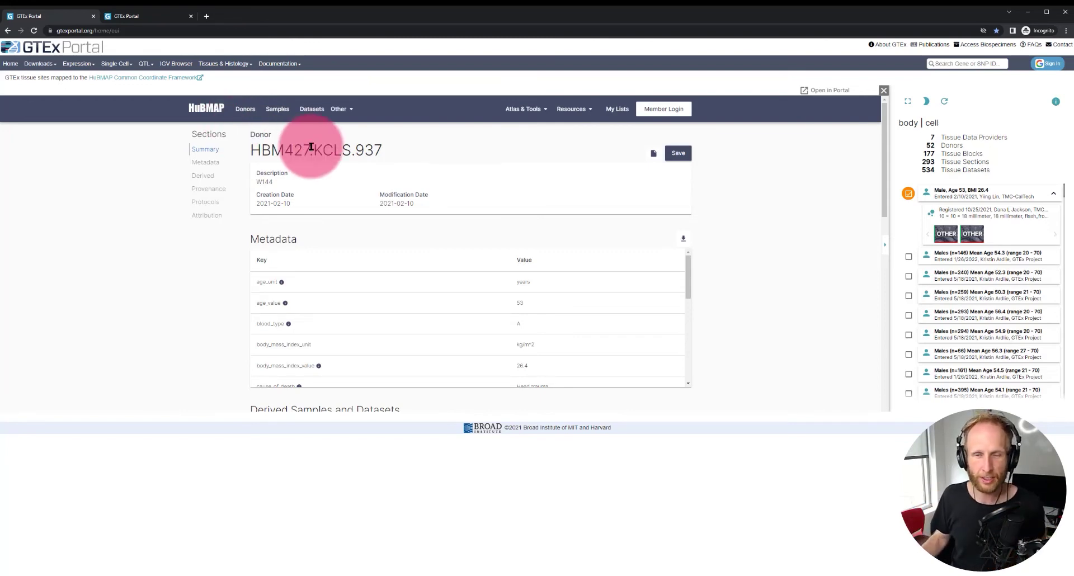
click(884, 90)
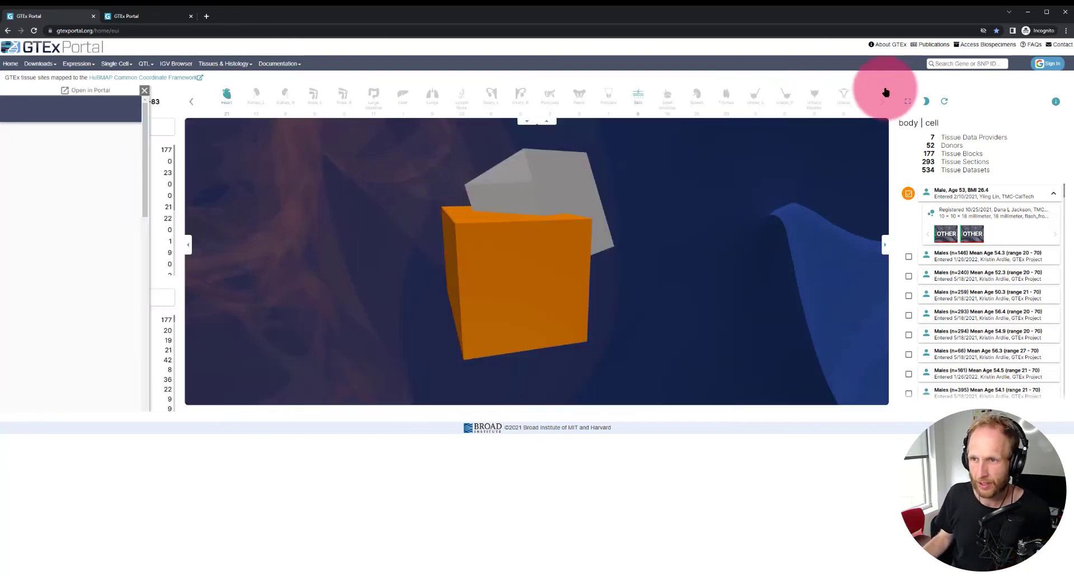
click(1034, 215)
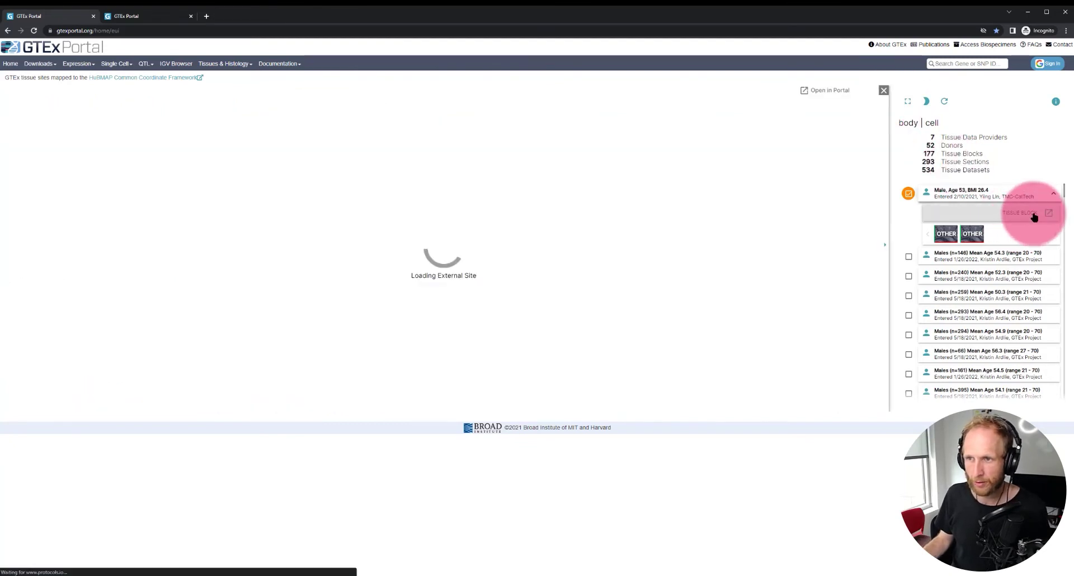
drag(284, 150, 343, 151)
click(345, 152)
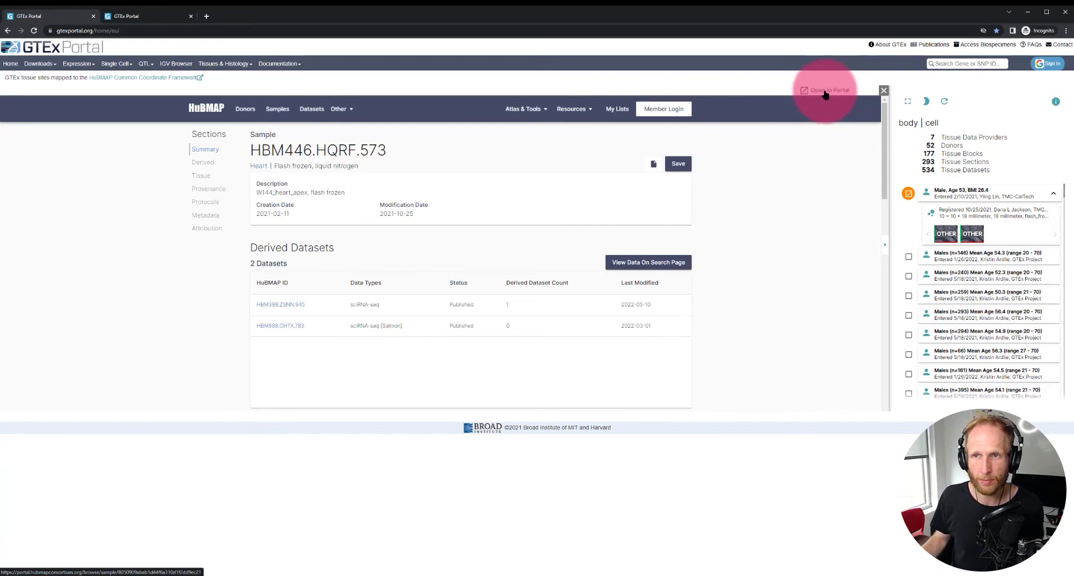
click(883, 91)
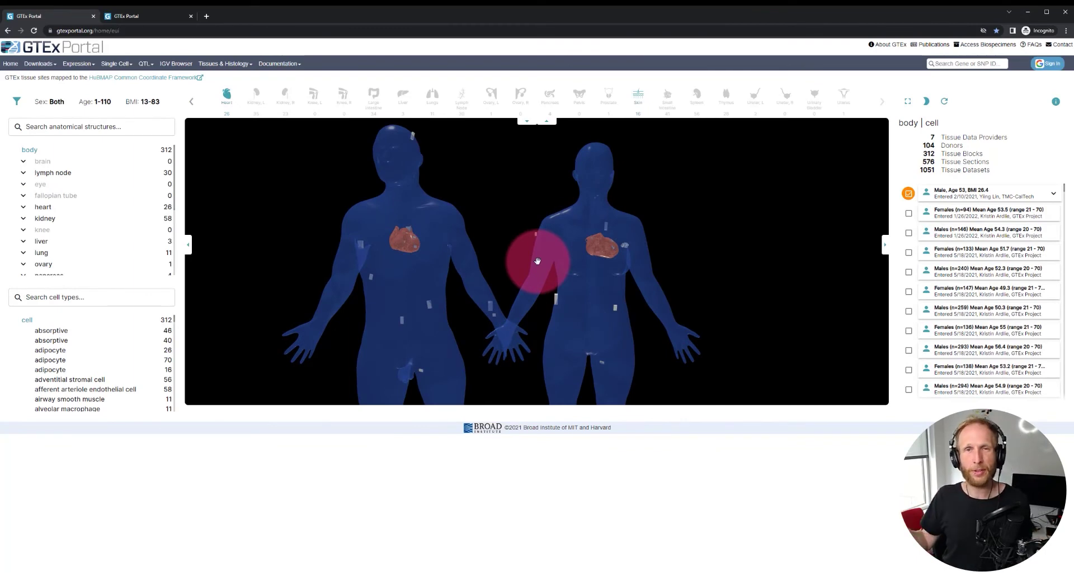
Step: Search 'sept' and filter to the heart septum (9 blocks, 6 donors), then toggle that filter off
click(82, 128)
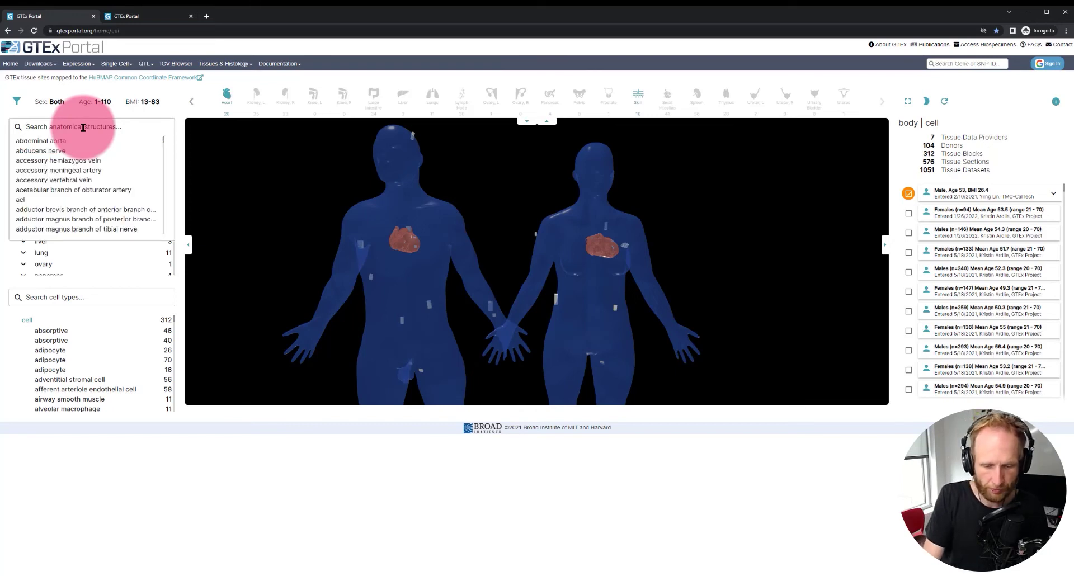
text(sept)
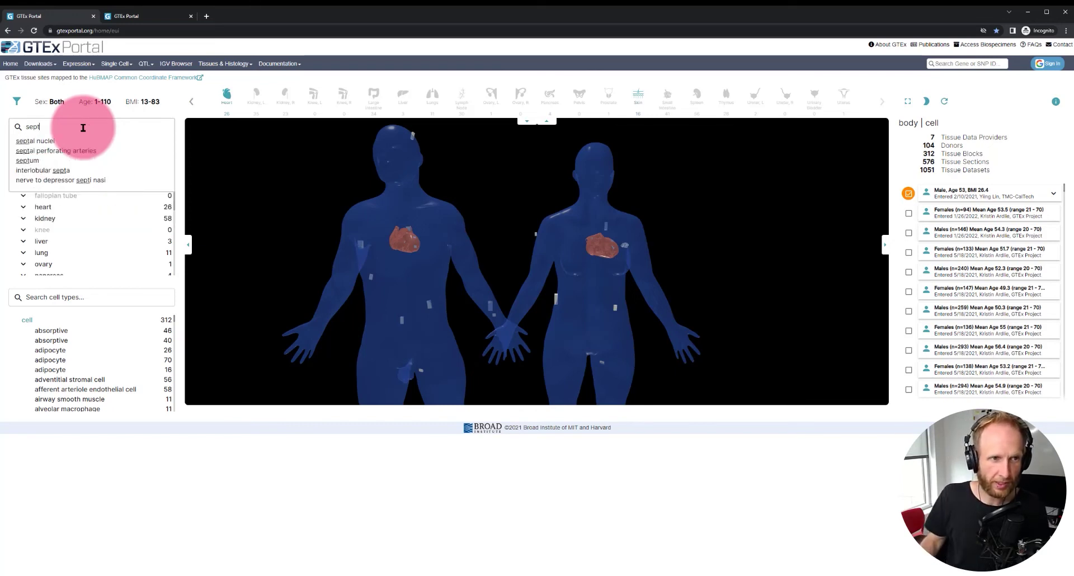
click(38, 162)
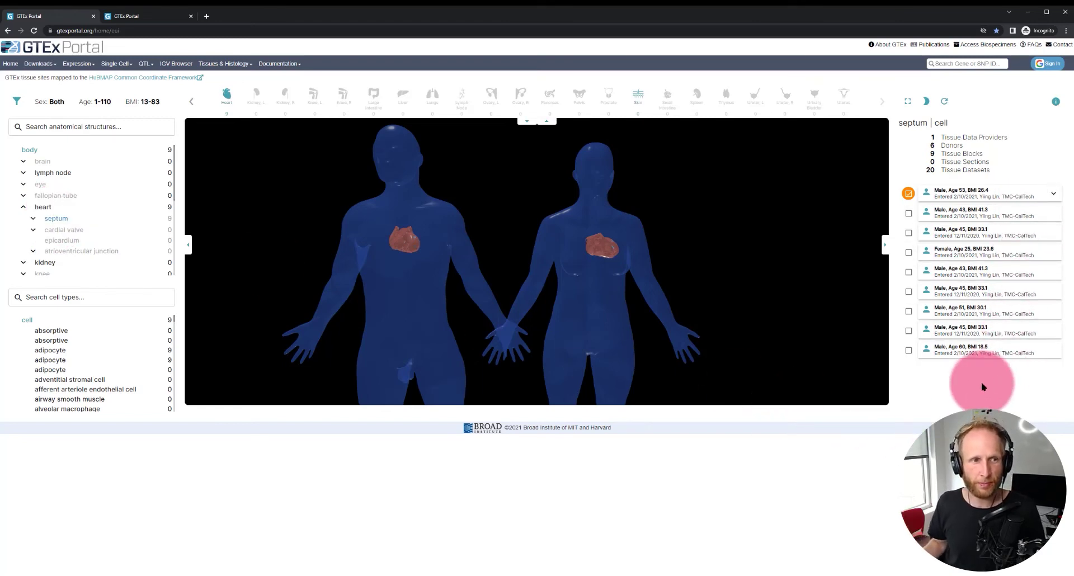
click(62, 218)
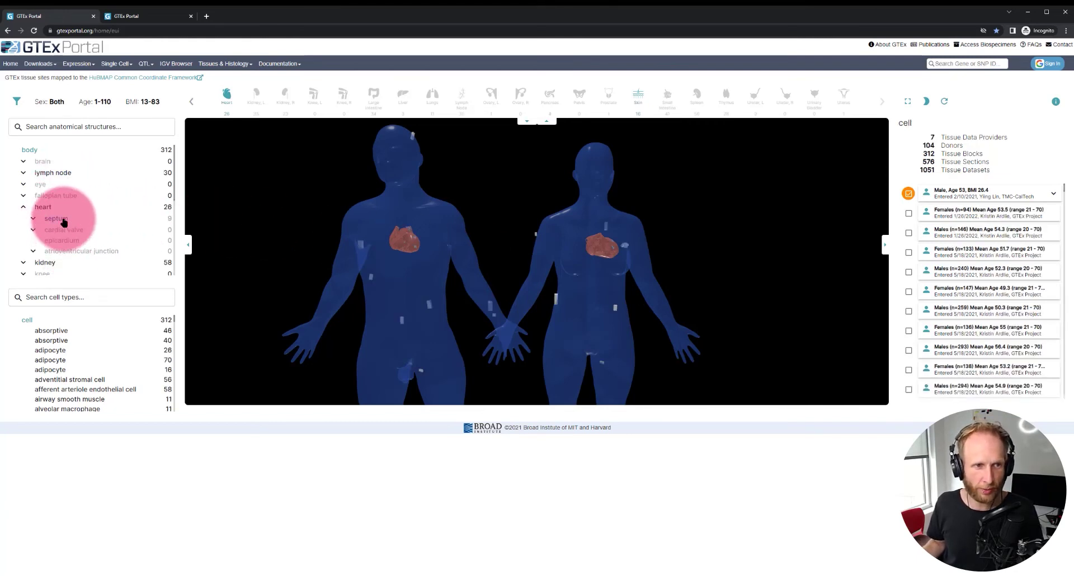
click(61, 219)
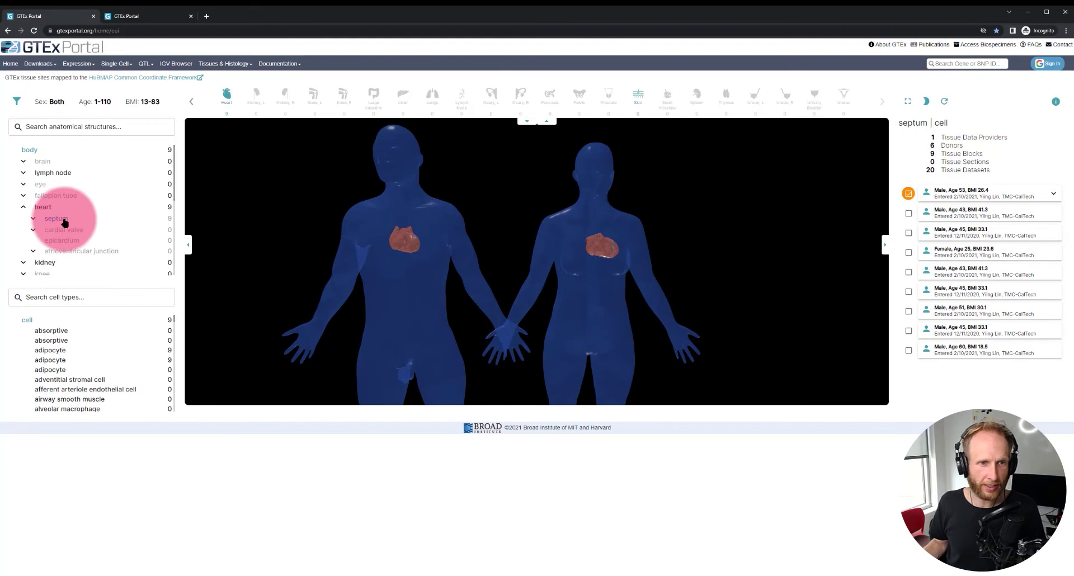
click(64, 220)
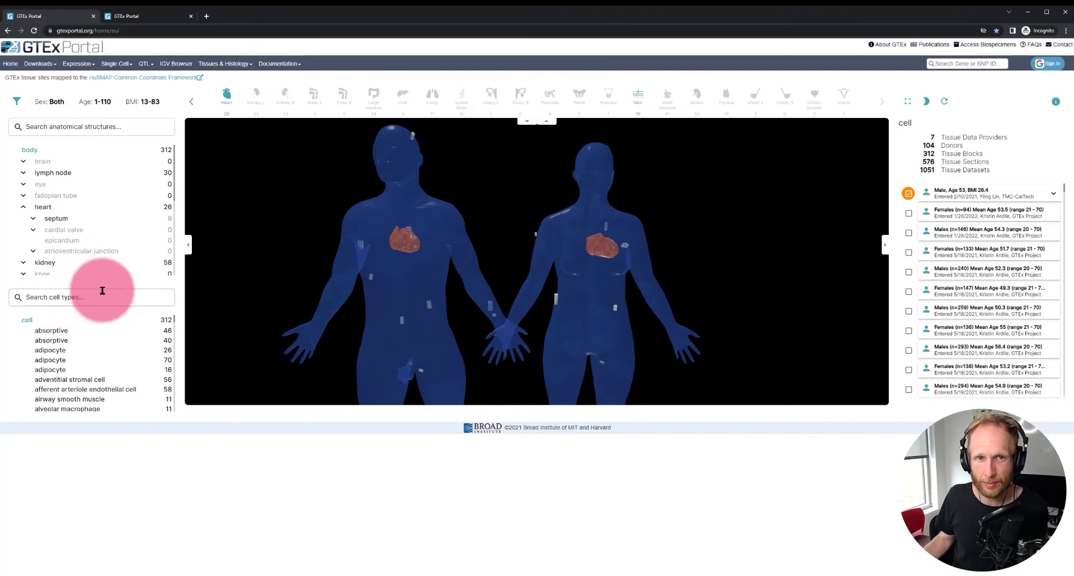
Step: Add the small and large intestines to both bodies, then apply and remove the apocrine cell-type filter
click(672, 105)
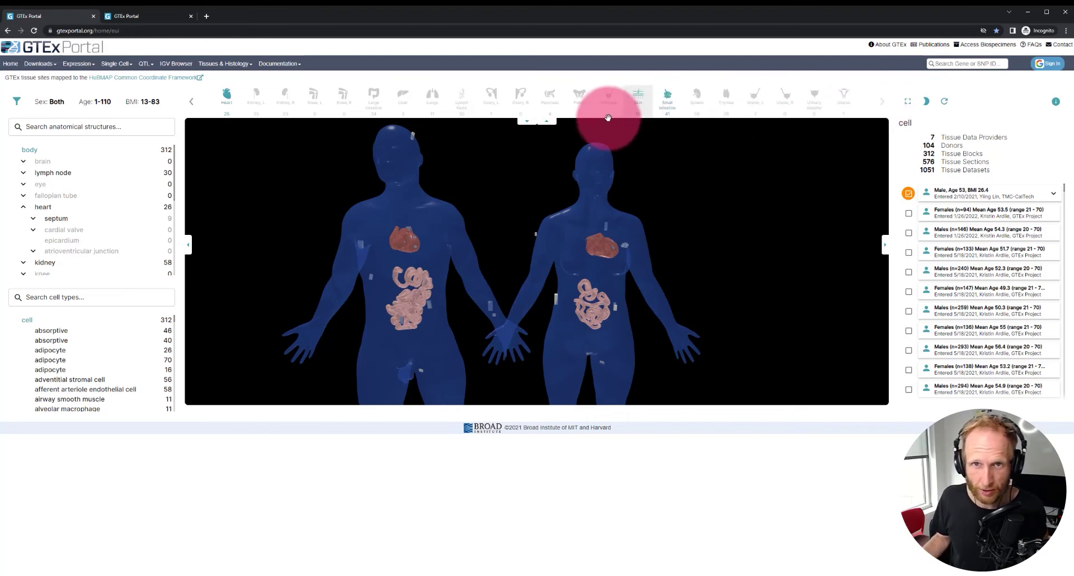
click(372, 99)
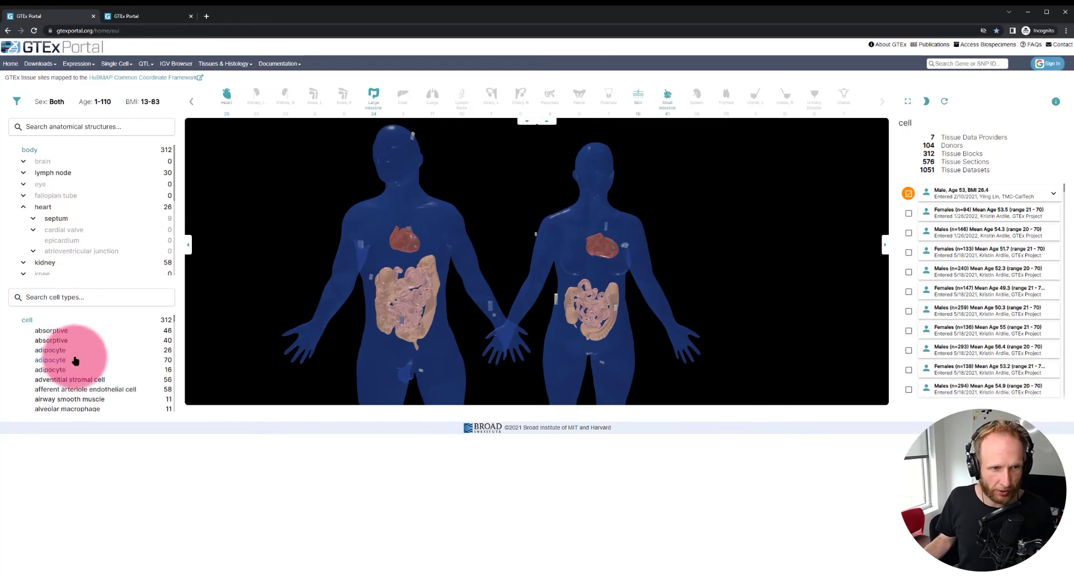
scroll(75, 372, down, 1)
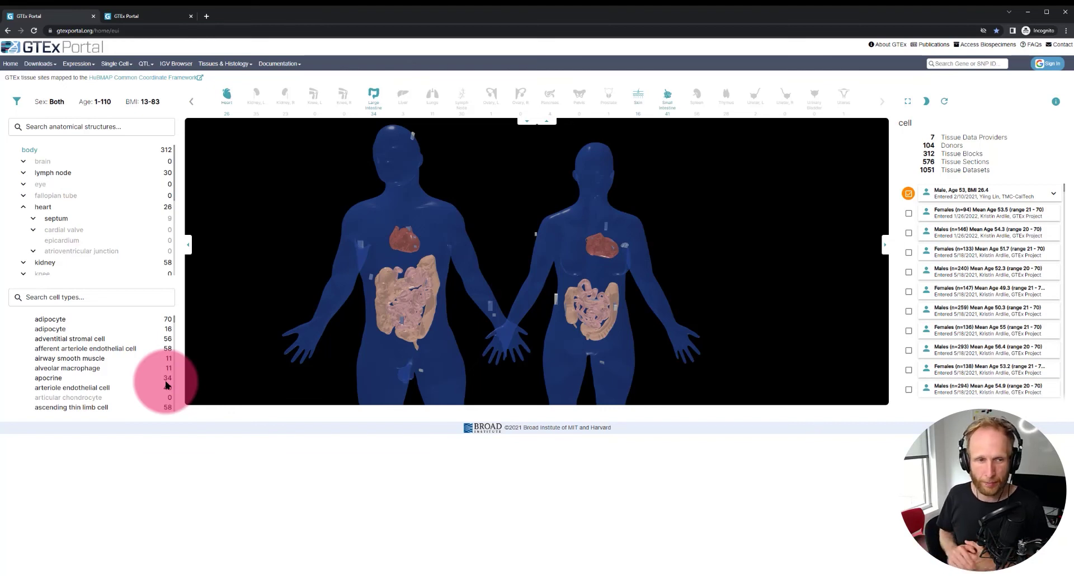
click(51, 378)
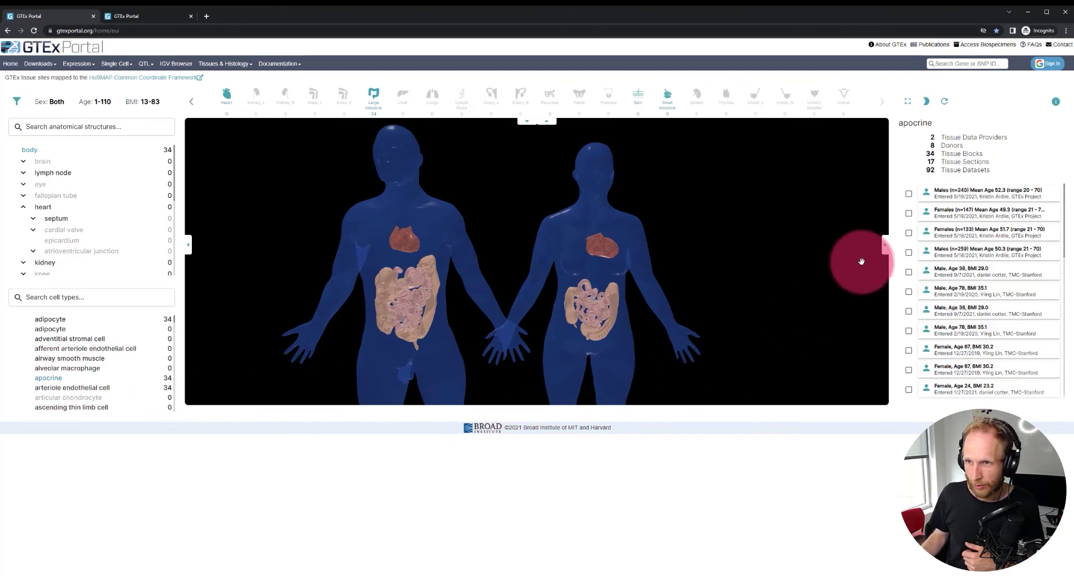
scroll(1017, 249, down, 10)
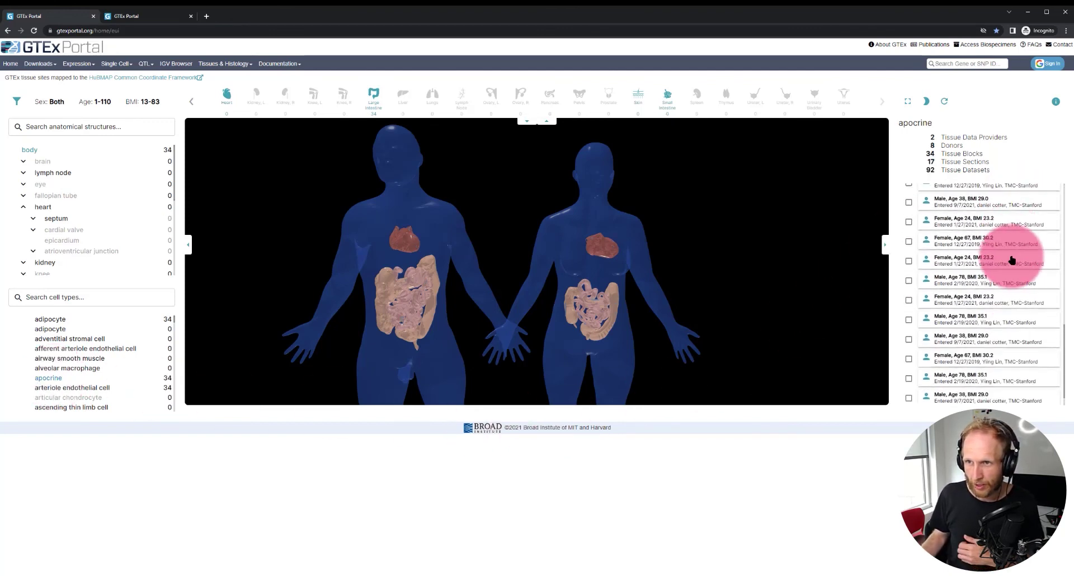
scroll(1012, 259, up, 5)
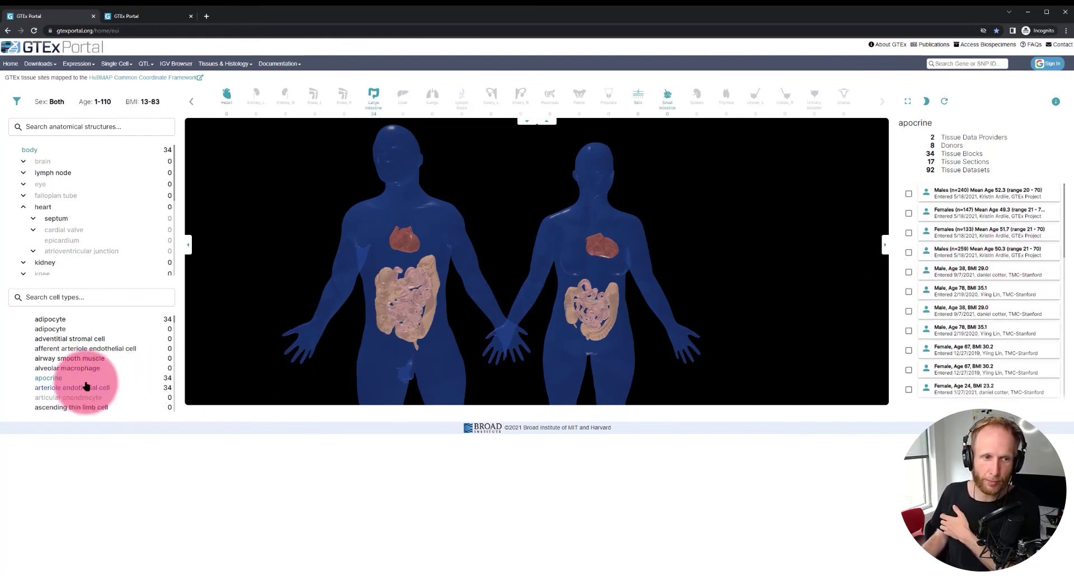
click(47, 382)
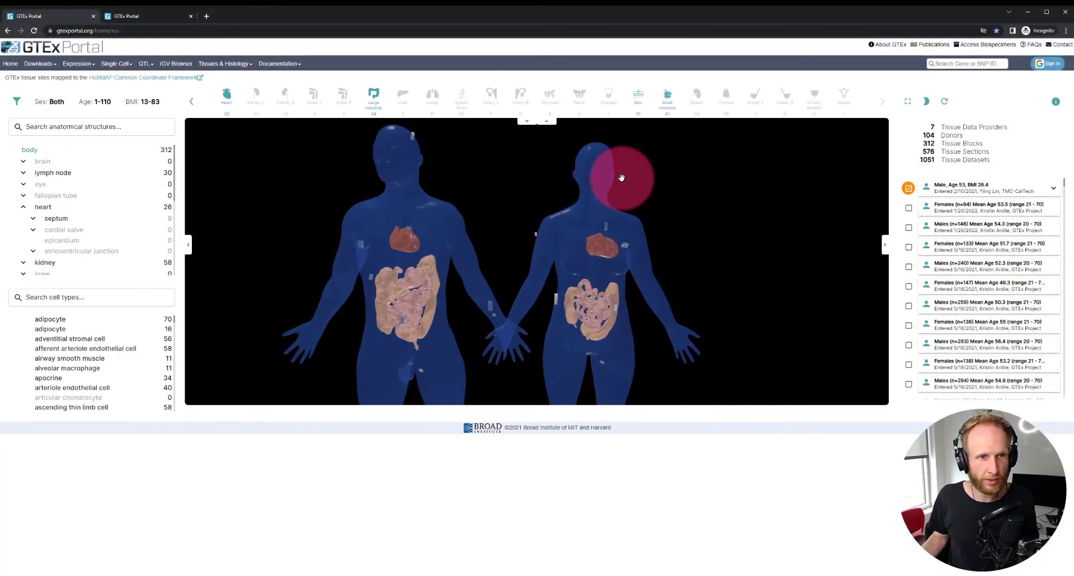
Step: Reset the zoomed 3-D viewer to frame the heart and intestines in both full bodies
scroll(590, 265, up, 3)
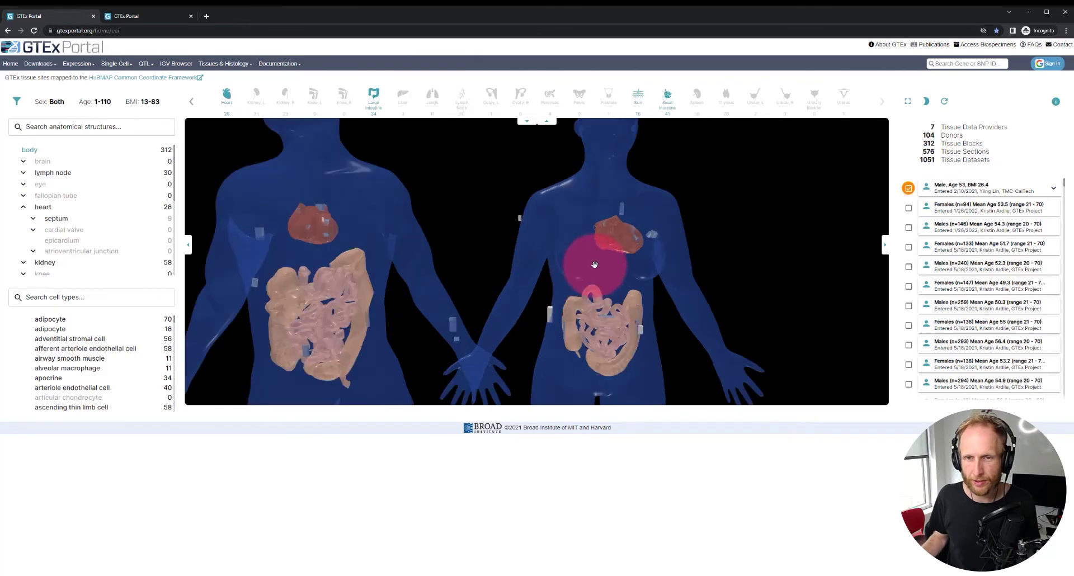
click(946, 101)
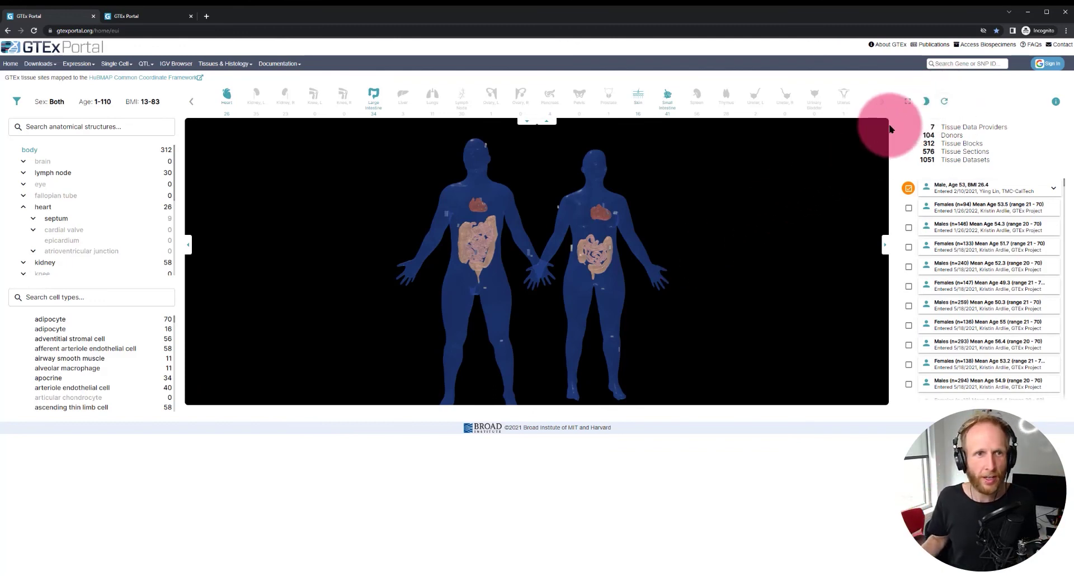
Step: Open the HuBMAP Common Coordinate Framework page in a new tab, then return to the GTEx viewer
click(185, 79)
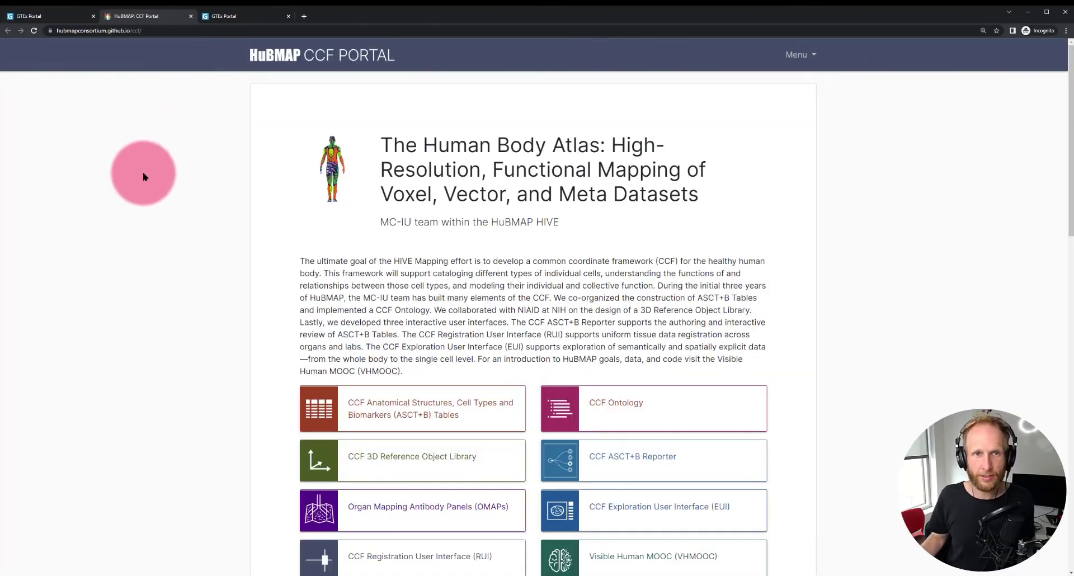
click(54, 17)
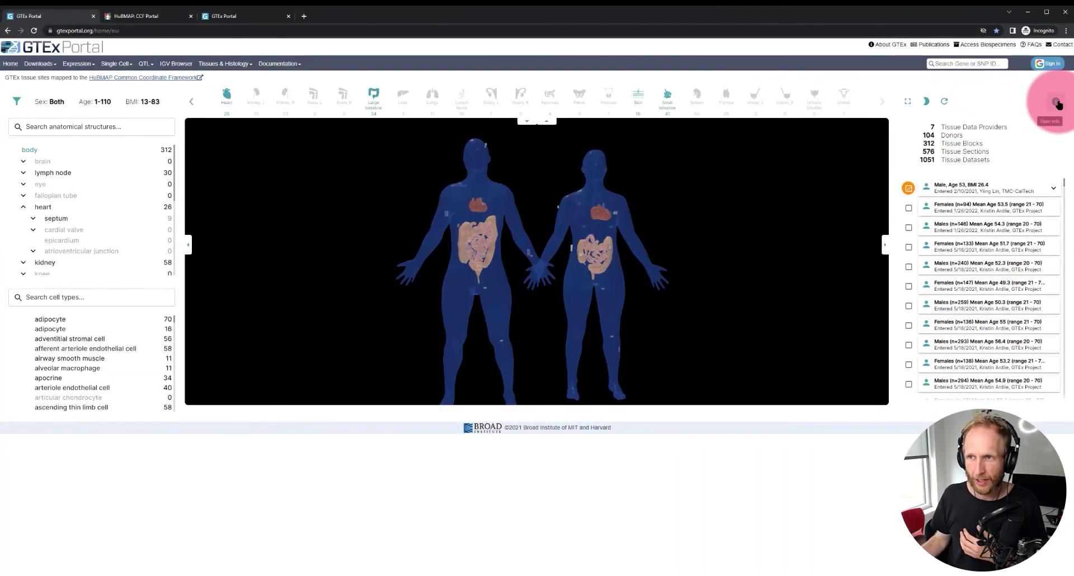
click(1055, 102)
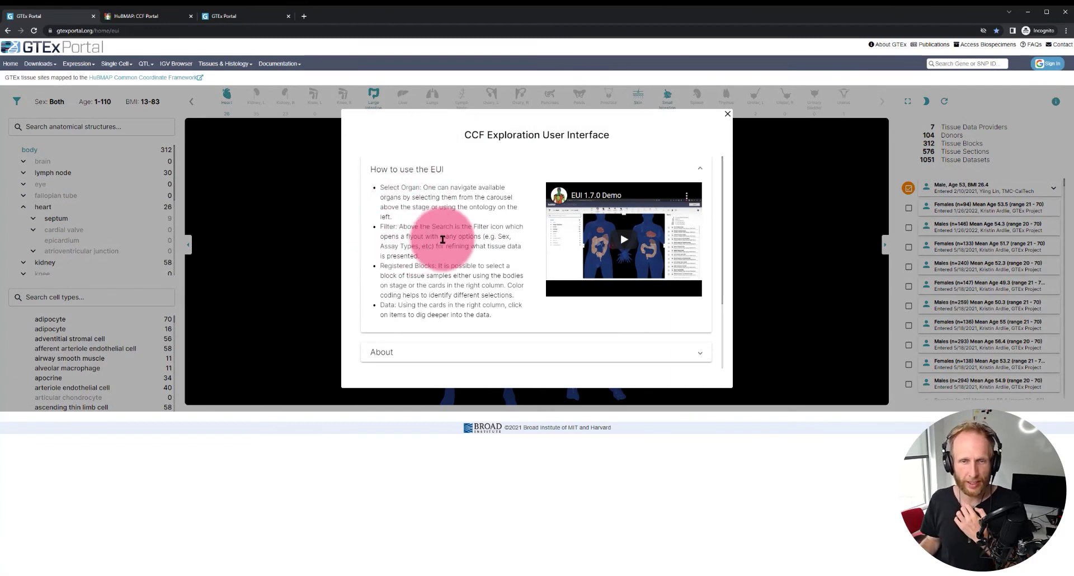
click(412, 352)
scroll(426, 324, down, 2)
click(433, 289)
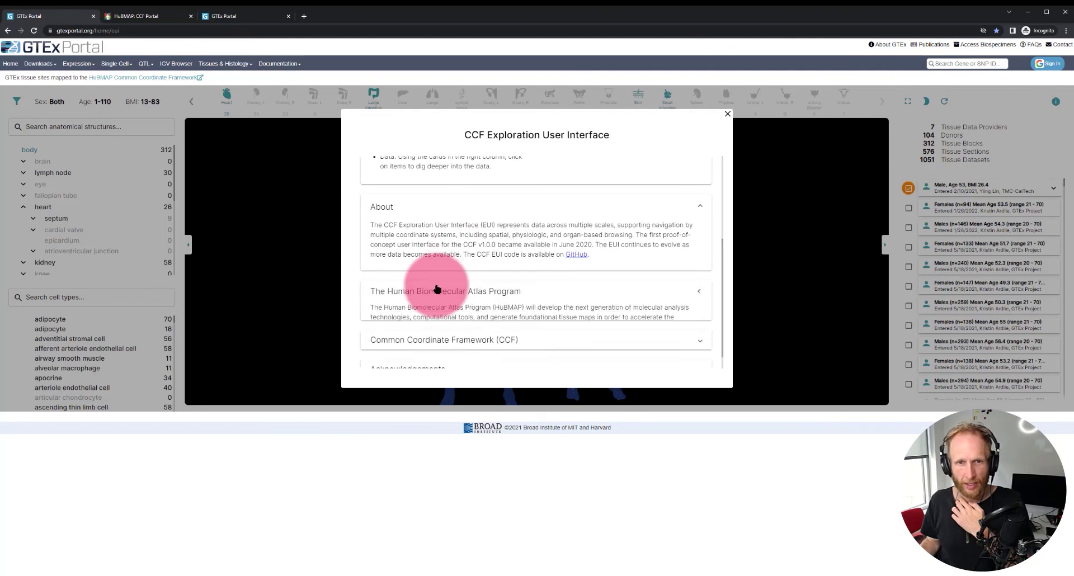
scroll(482, 252, down, 1)
click(479, 320)
scroll(492, 311, down, 1)
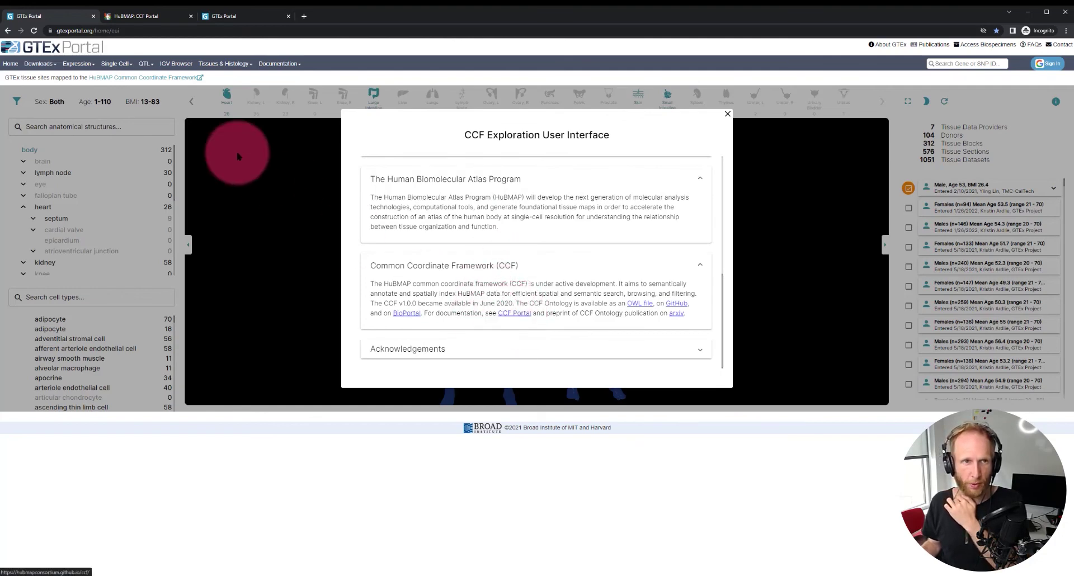
click(468, 349)
scroll(472, 351, down, 2)
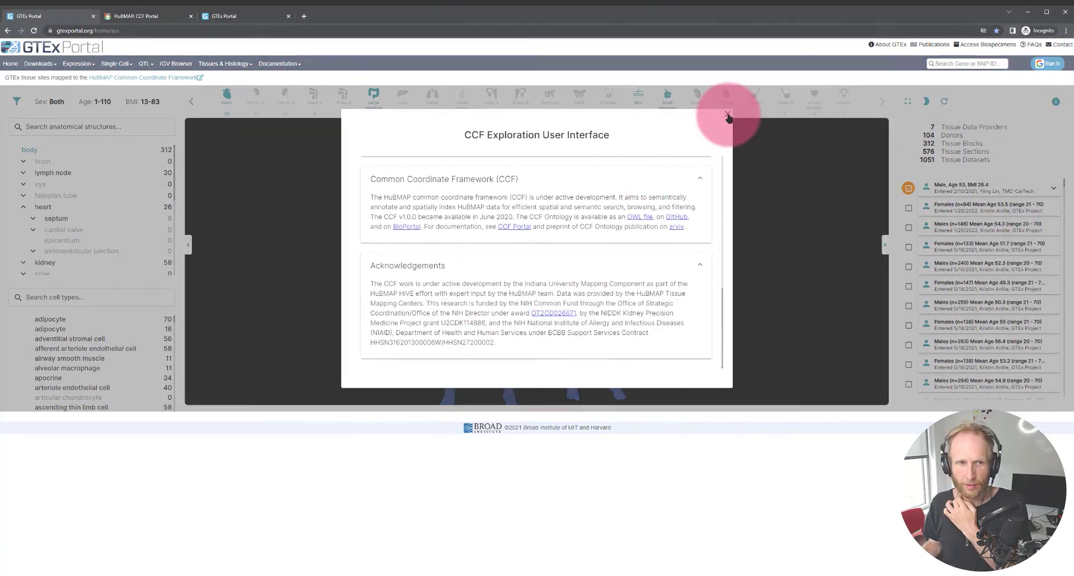
click(727, 115)
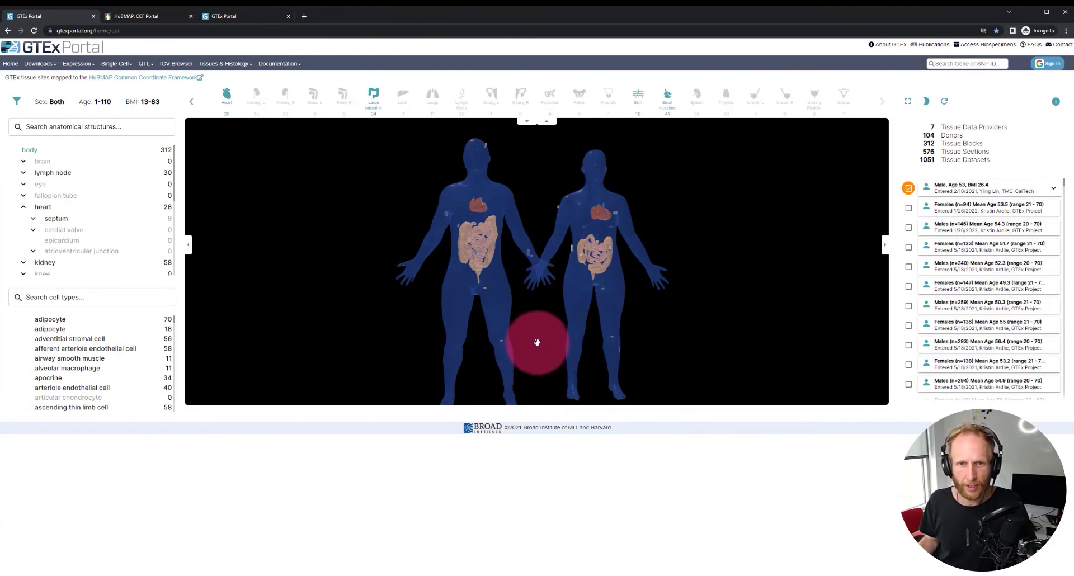
Step: Zoom in on the male body's shoulder and select the tissue block there
drag(544, 319, 567, 312)
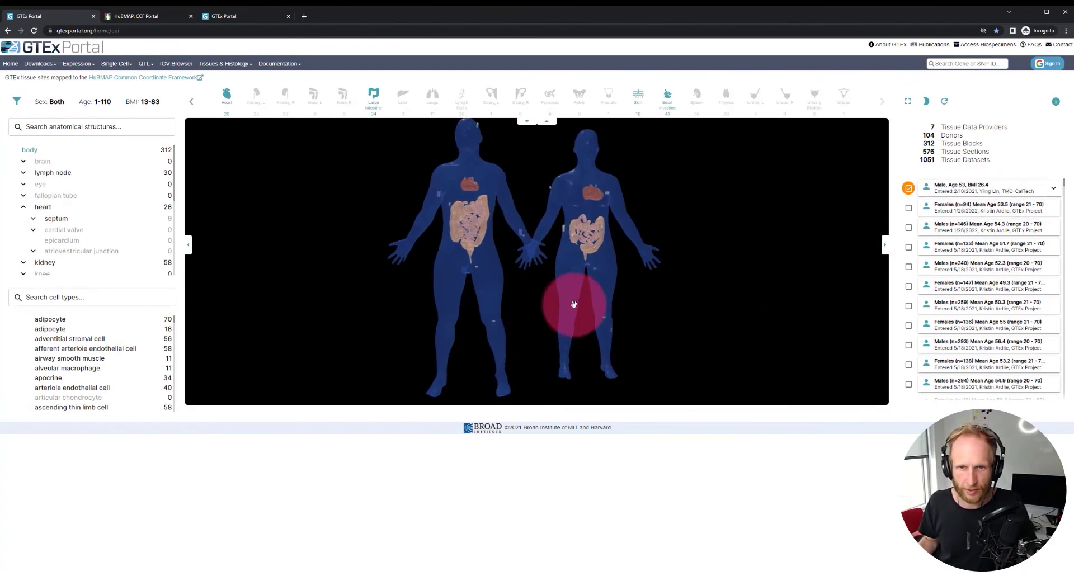
scroll(422, 197, up, 3)
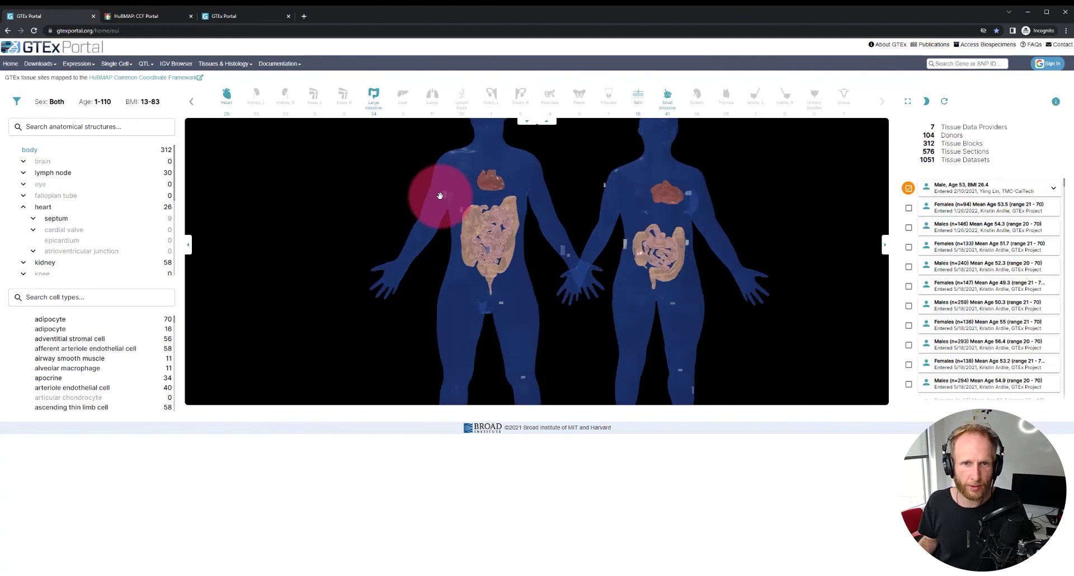
scroll(438, 198, up, 5)
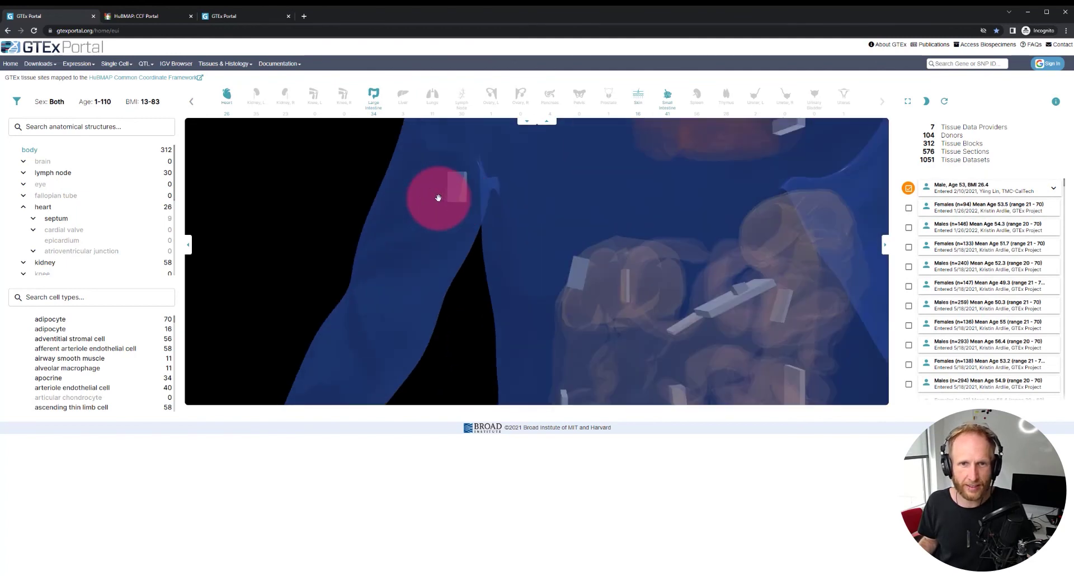
drag(439, 197, 490, 245)
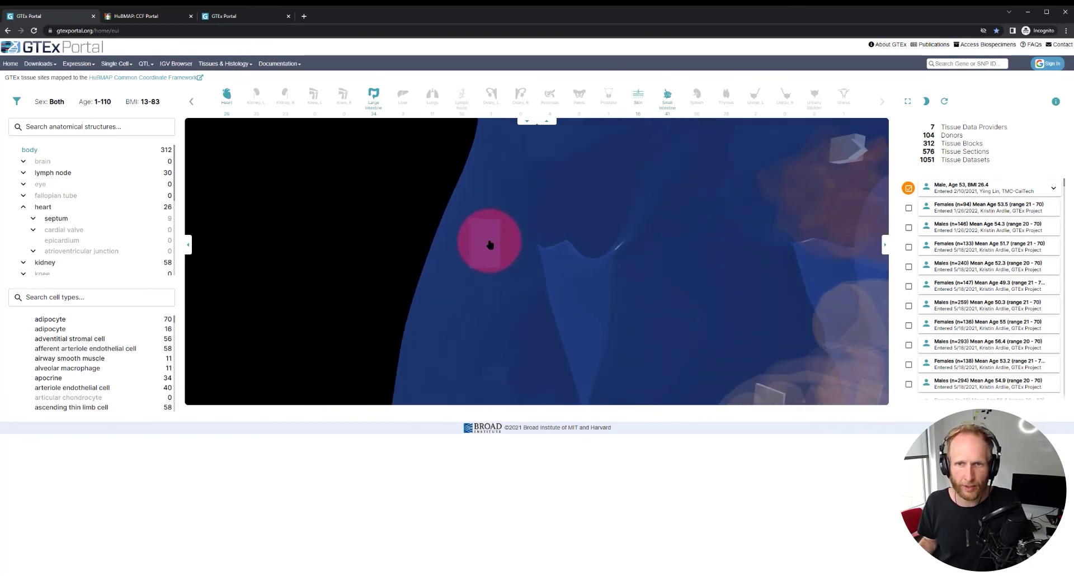
click(490, 244)
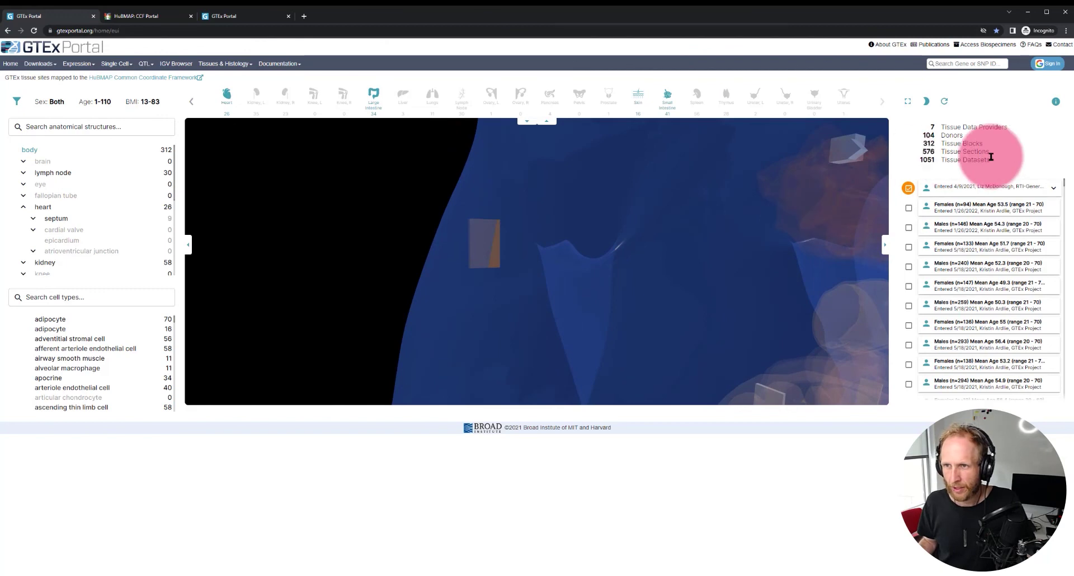
Step: Expand and collapse the top donor's tissue blocks, then return to the front view of both bodies
click(1054, 188)
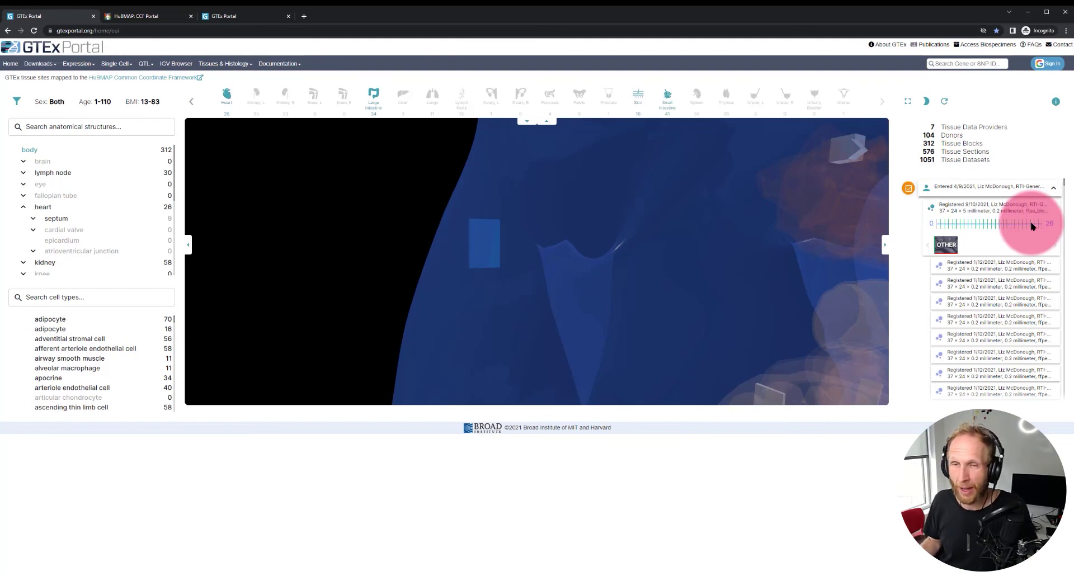
click(1054, 187)
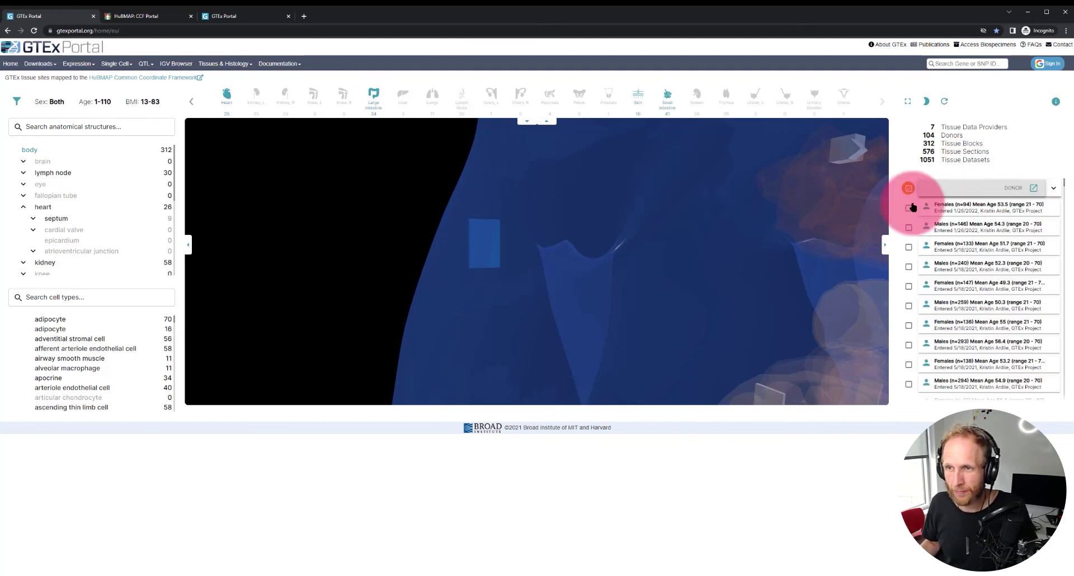
scroll(798, 232, down, 5)
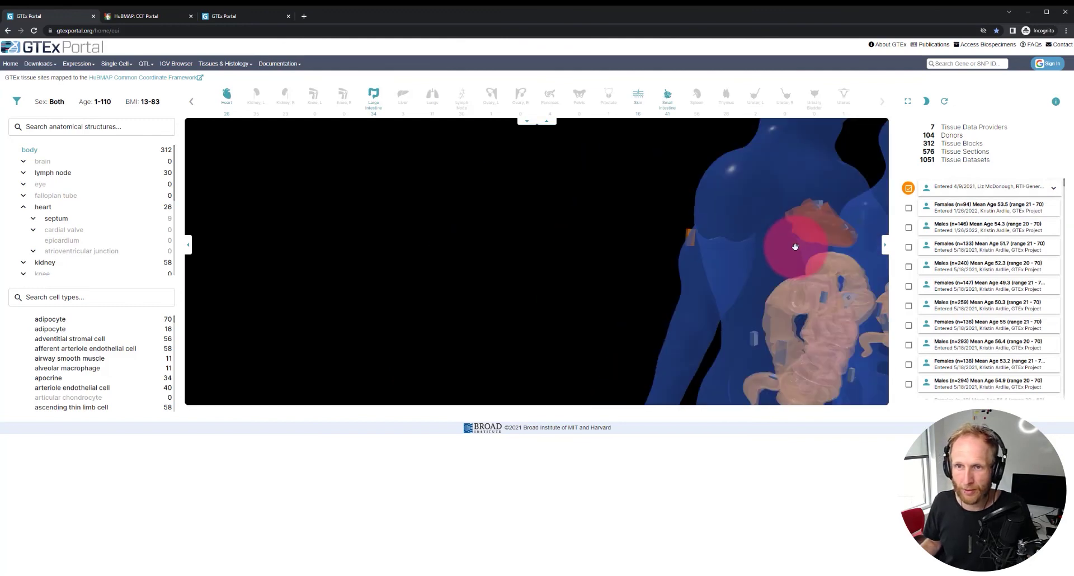
drag(800, 267, 566, 240)
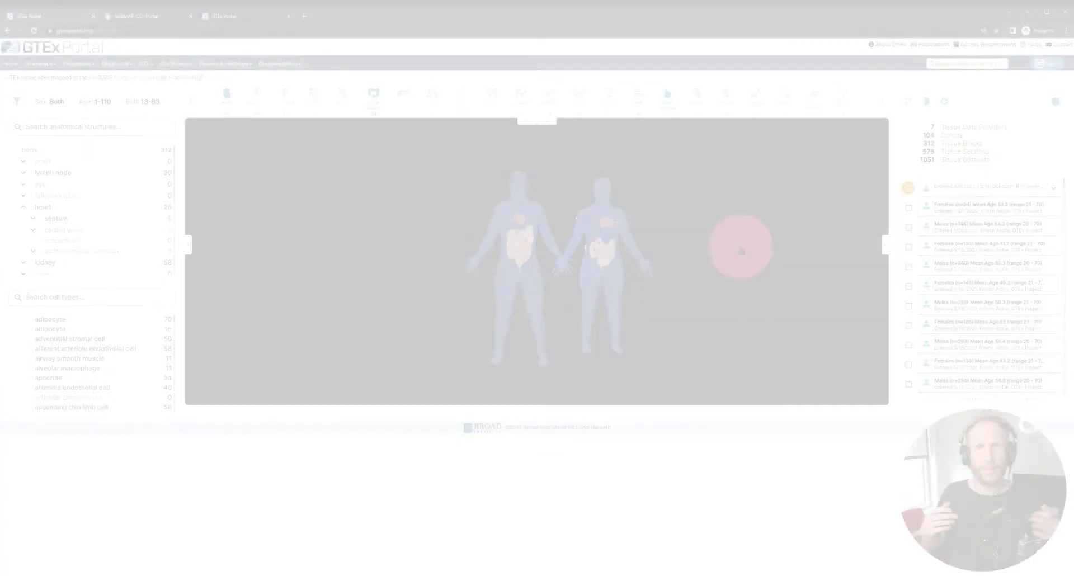